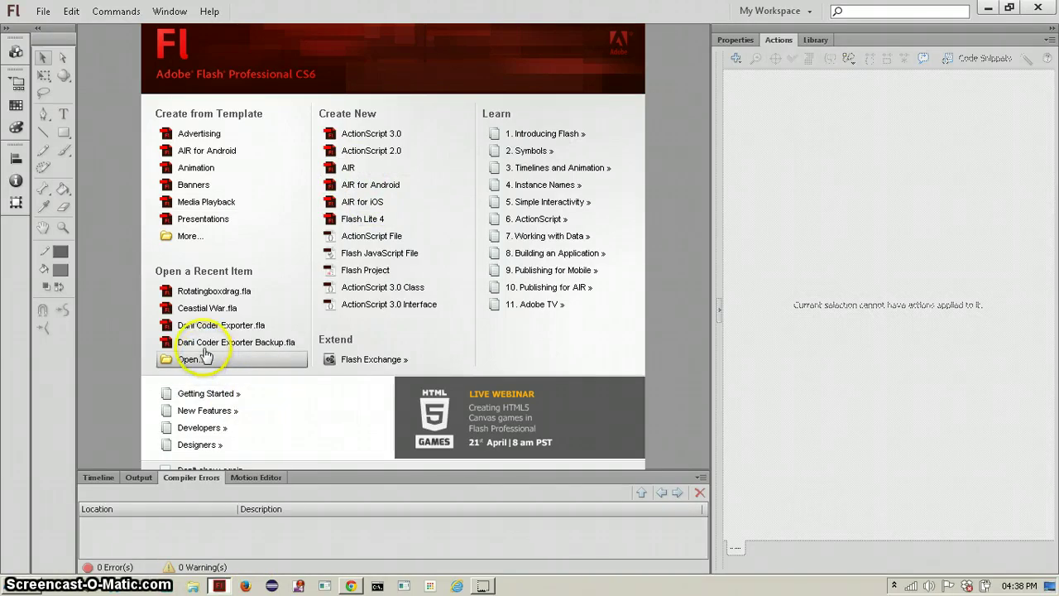
- From the Welcome screen, bring up the Open dialog, move it up-left and scroll its navigation pane
click(176, 359)
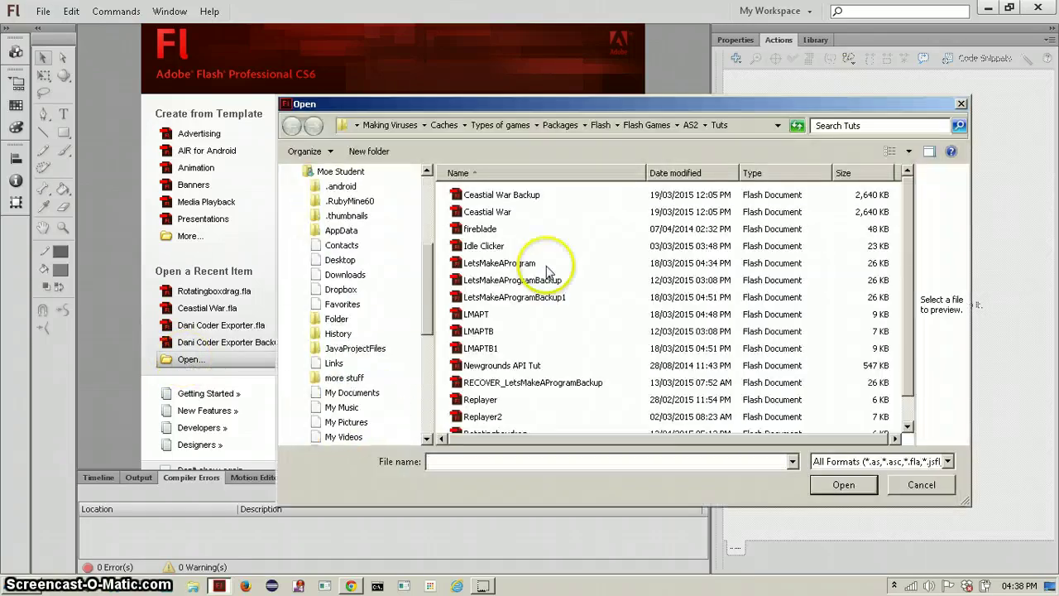
drag(452, 103, 220, 69)
drag(197, 158, 199, 310)
- Browse to C:\Program Files\SmartFoxServerPRO_1.6.6\Examples in the Open dialog
click(108, 296)
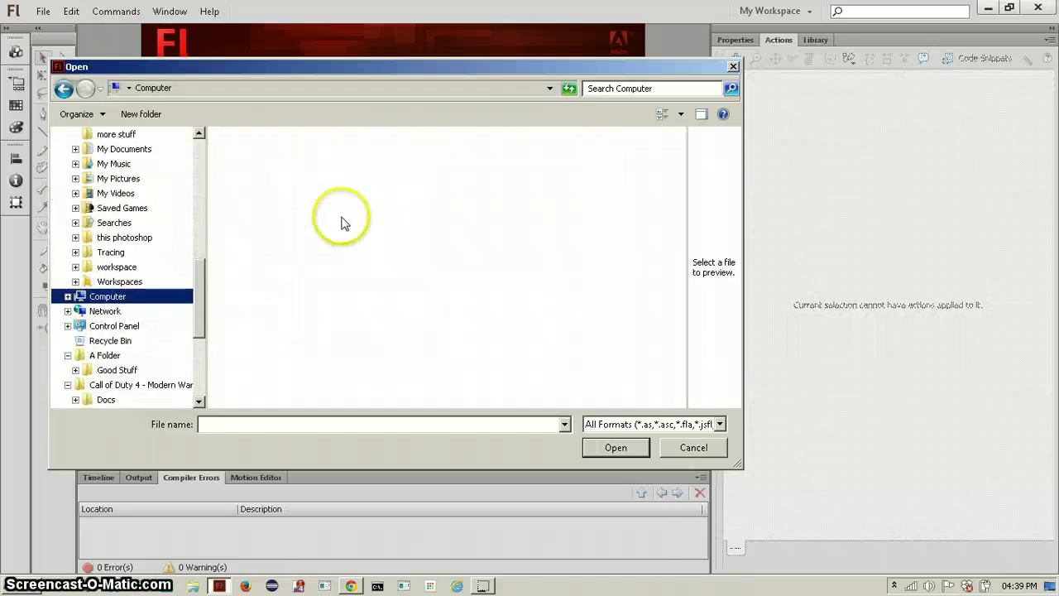
double_click(325, 175)
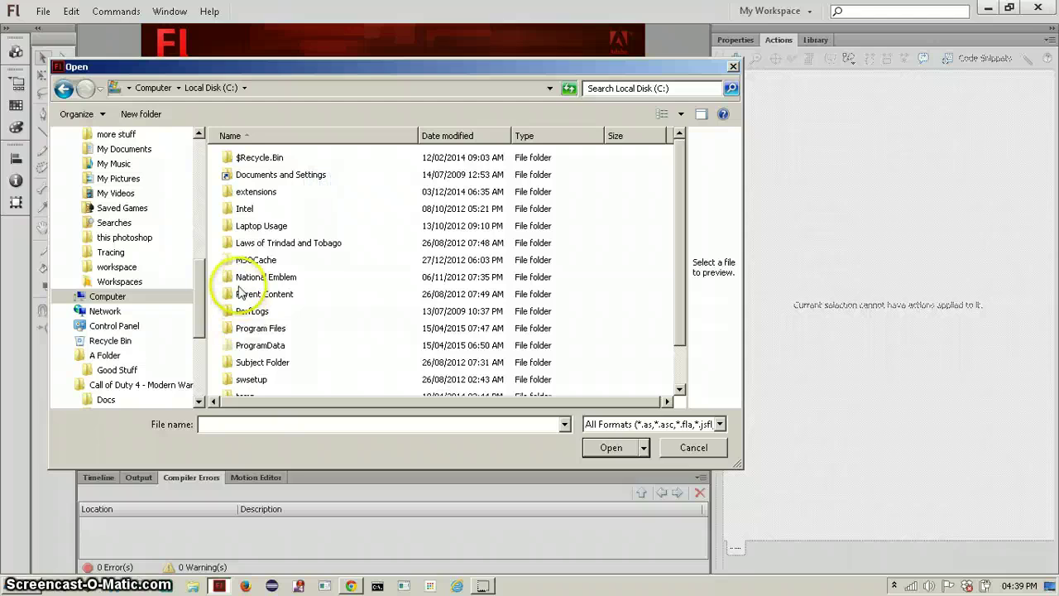
scroll(329, 300, down, 1)
double_click(239, 285)
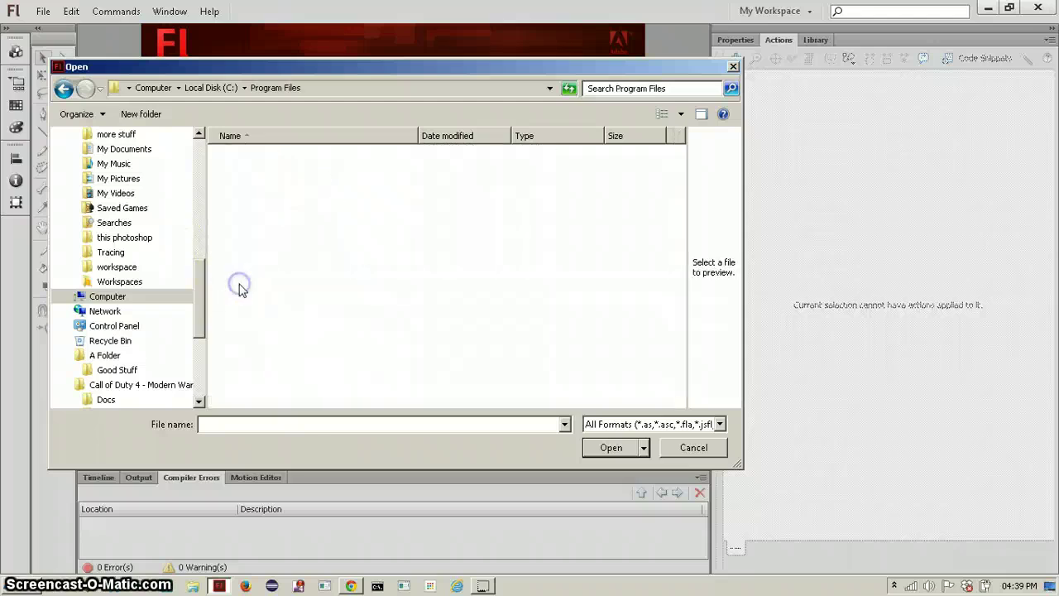
scroll(240, 291, down, 15)
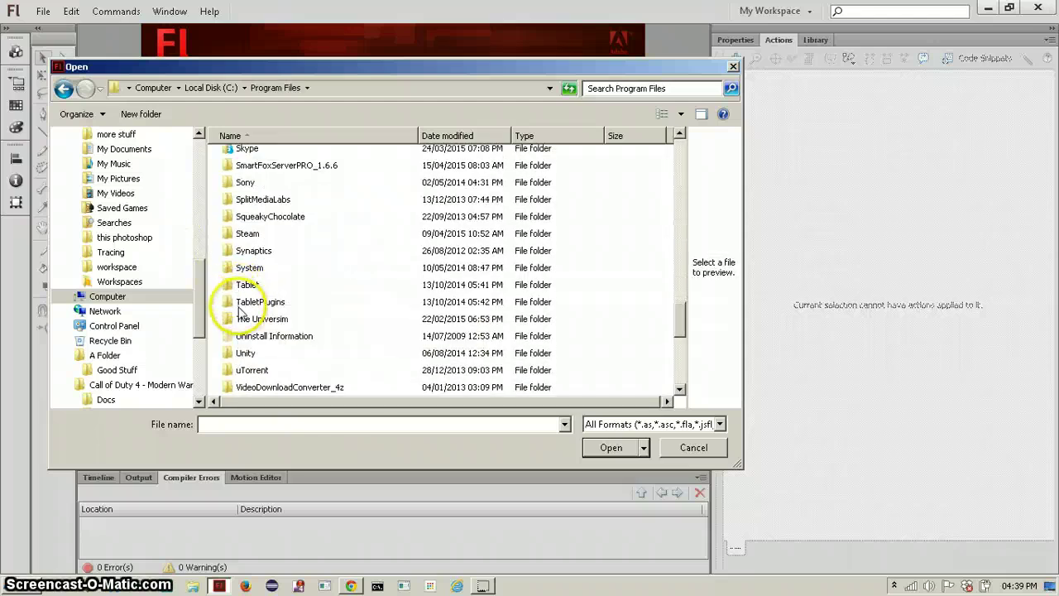
double_click(231, 164)
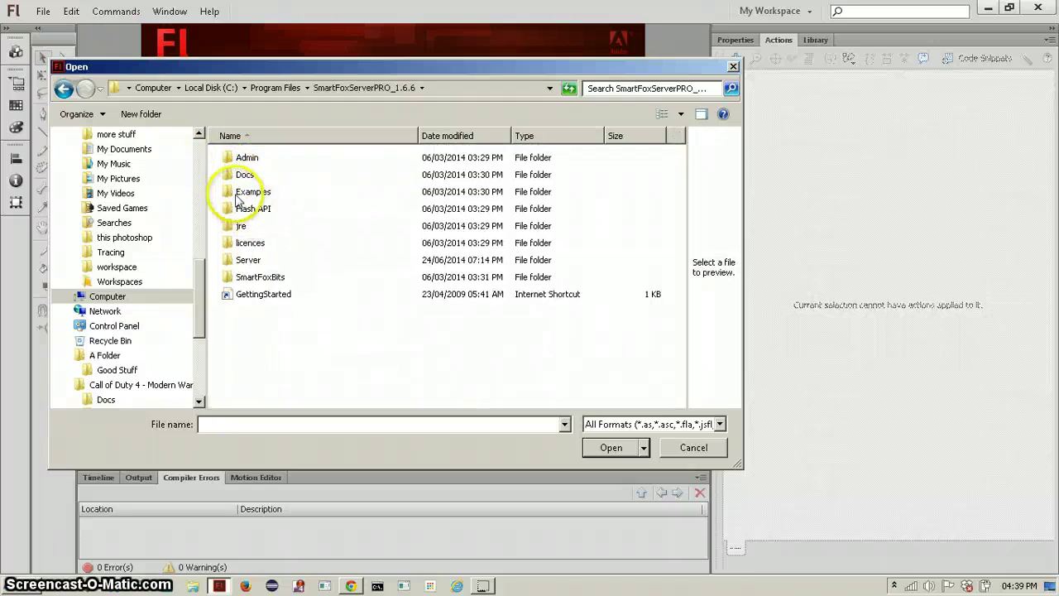
double_click(227, 191)
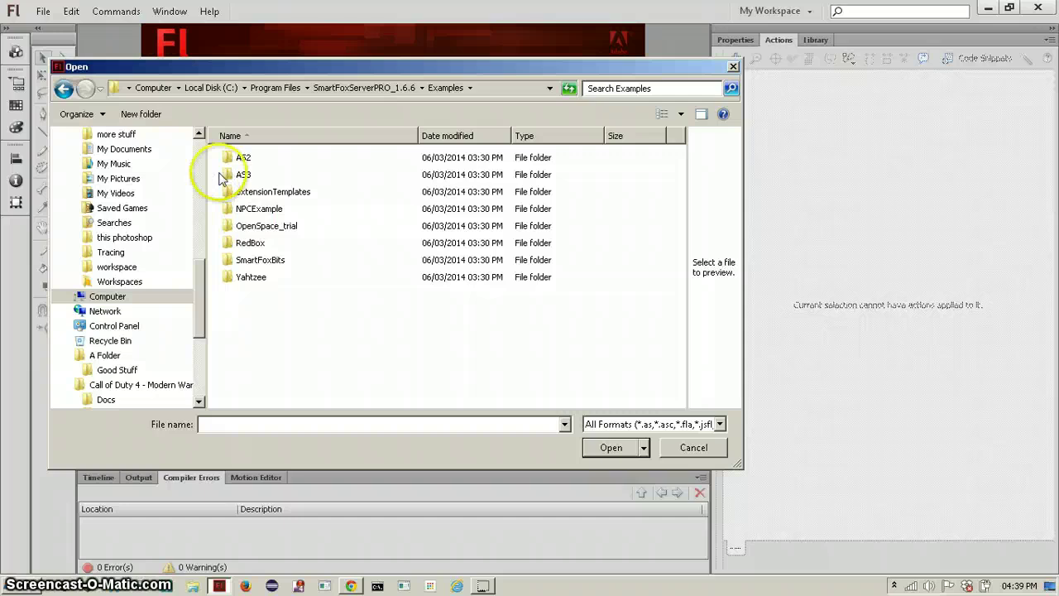
- Open avatarChat.fla from the AS2\04_avatarChat example folder
click(226, 161)
double_click(226, 165)
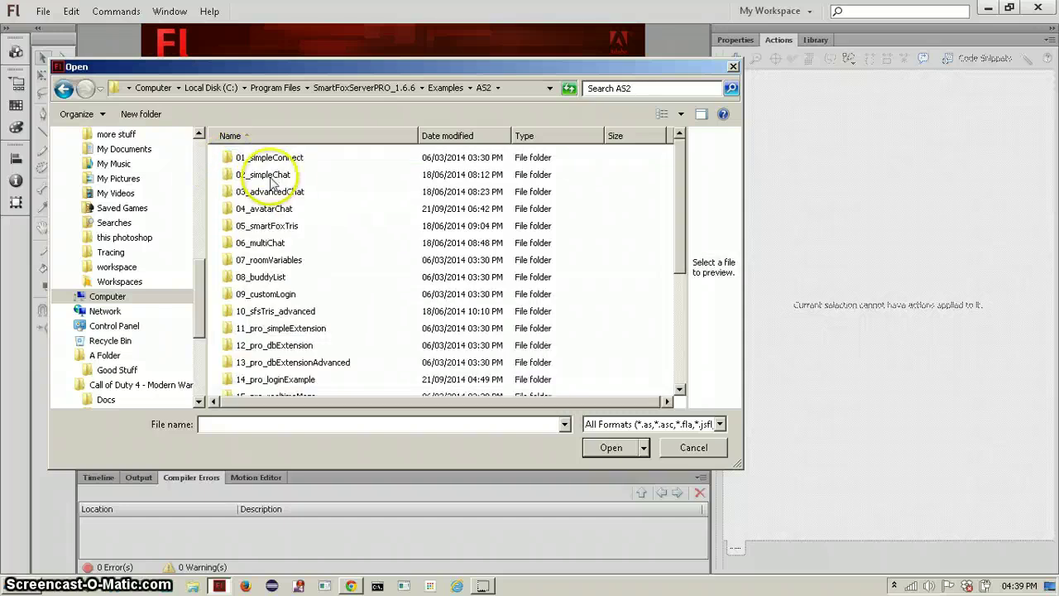
scroll(259, 240, down, 1)
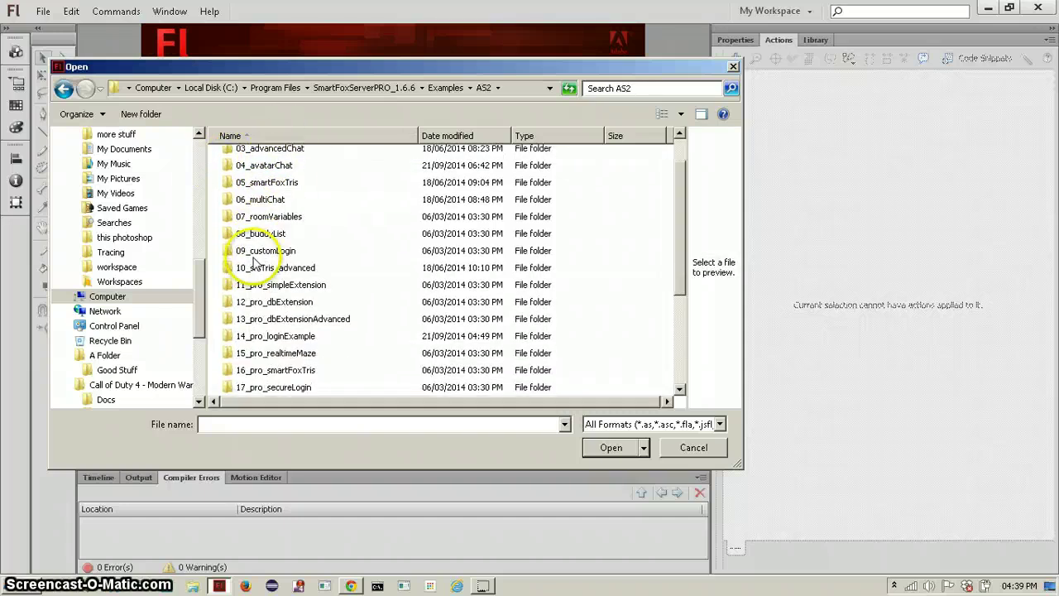
scroll(252, 232, up, 1)
double_click(242, 209)
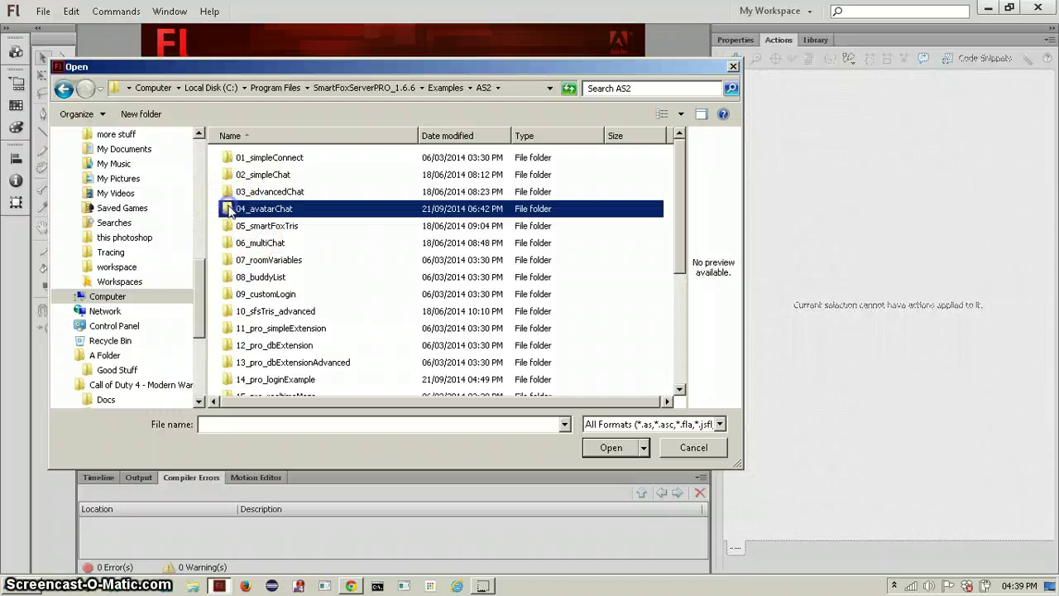
click(230, 178)
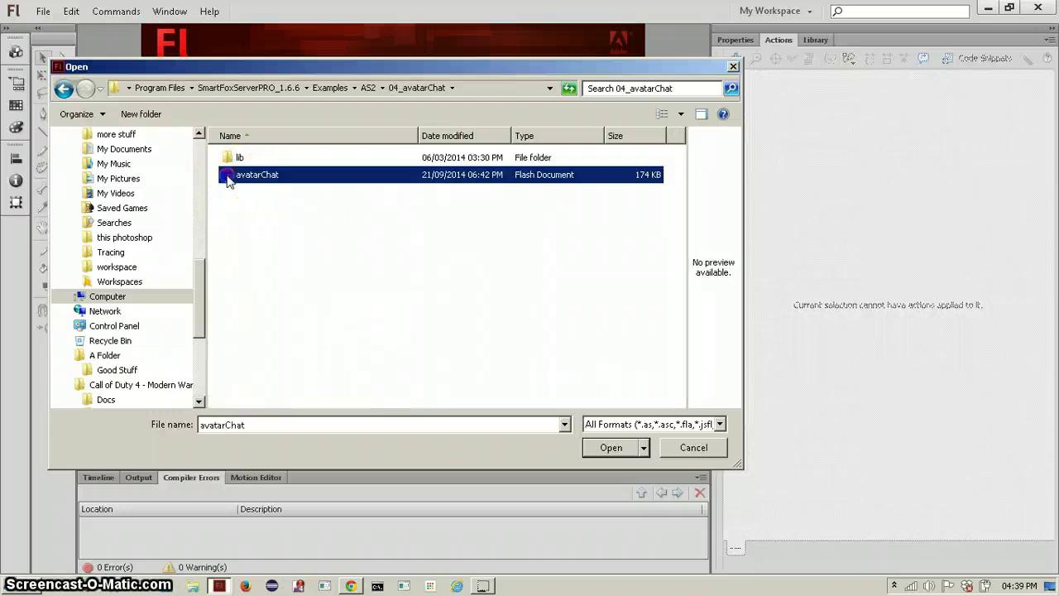
double_click(230, 180)
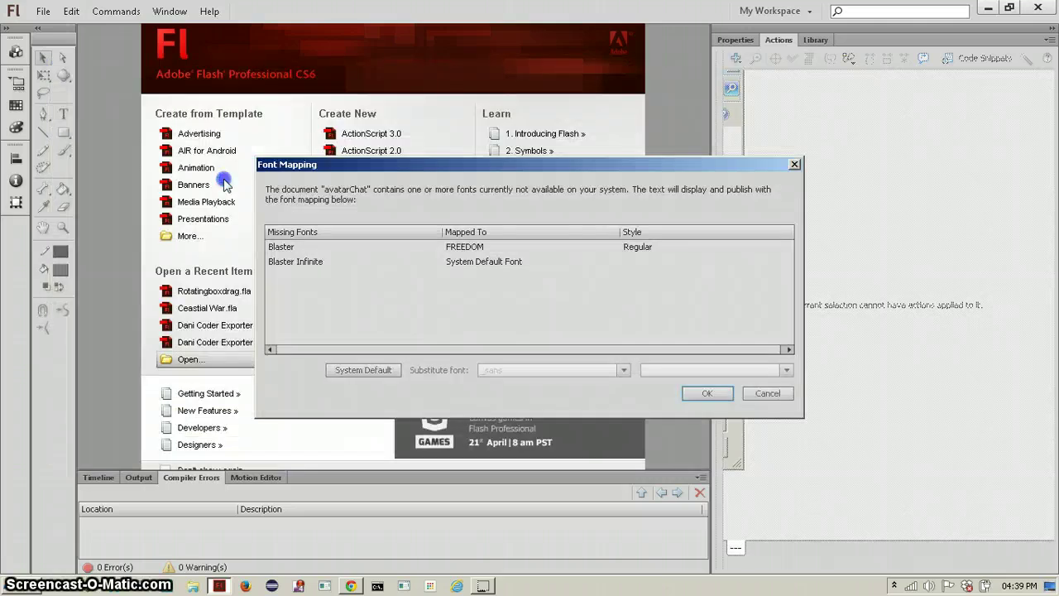
- Accept the substitute fonts and start saving the document as a new copy
click(697, 393)
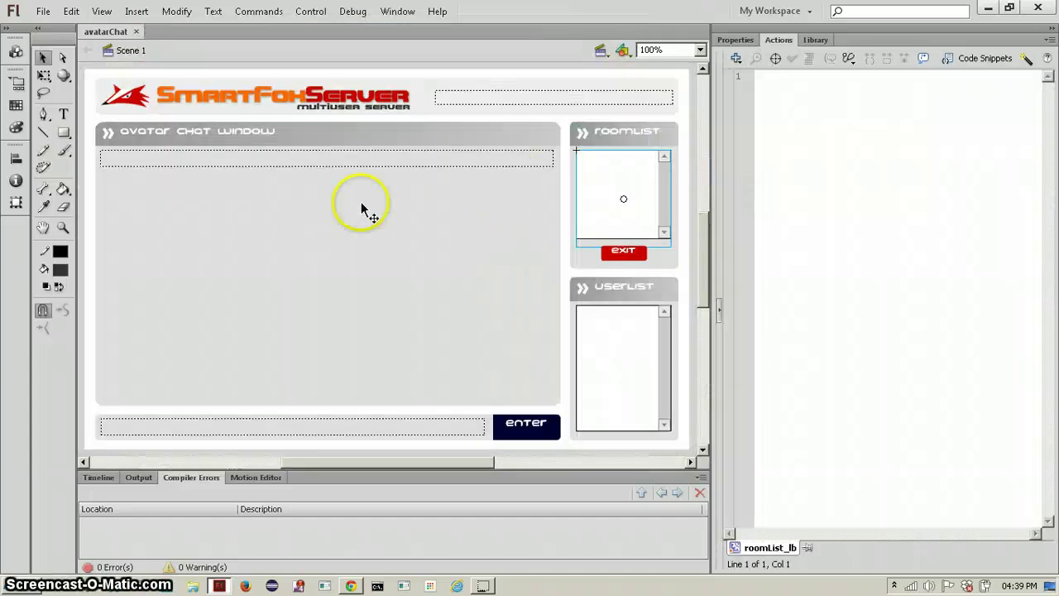
click(42, 11)
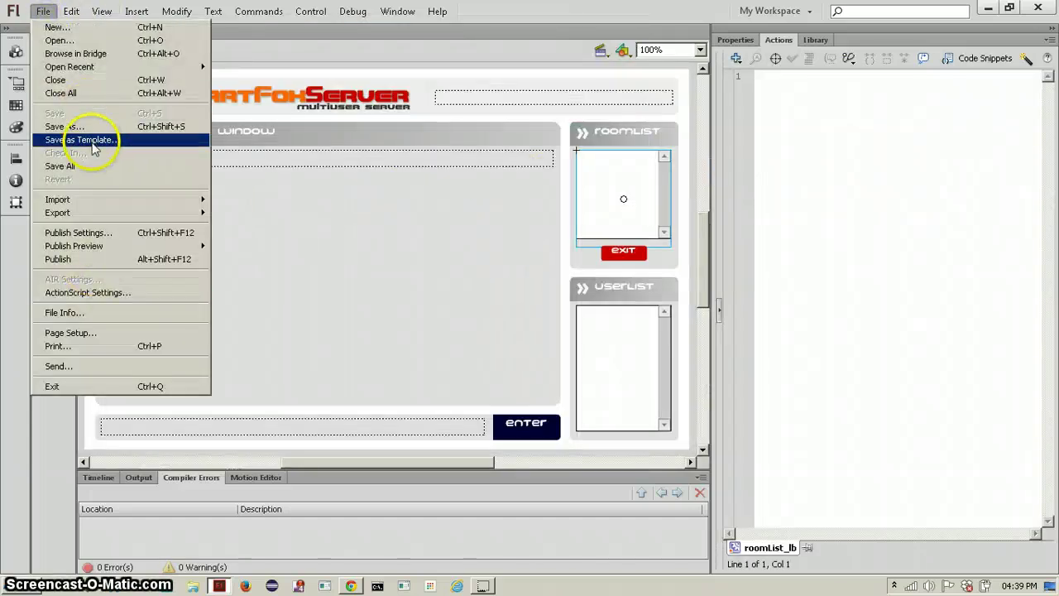
click(67, 127)
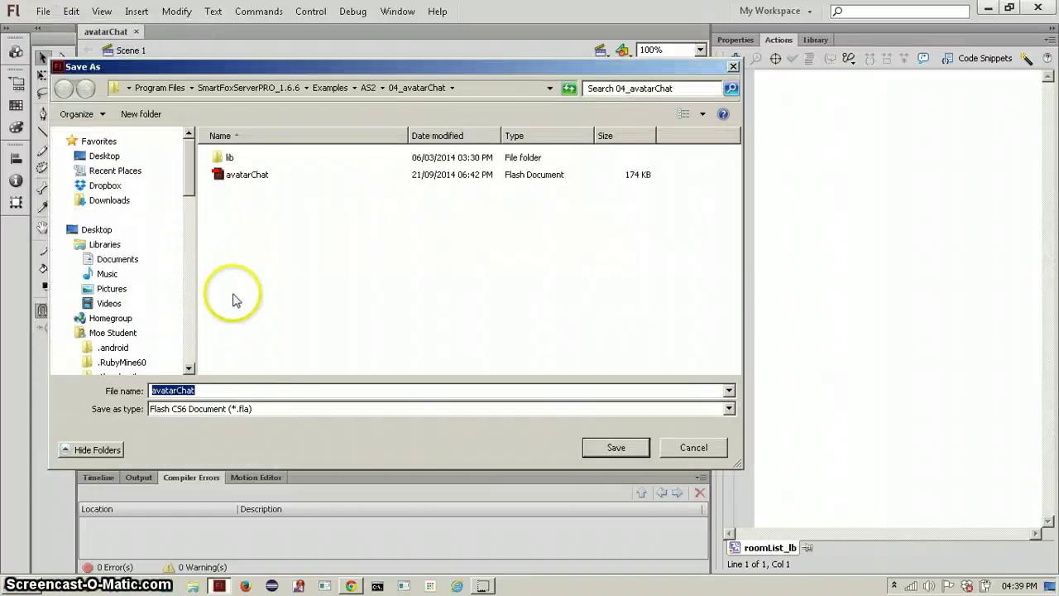
- Browse the Save As dialog to the Desktop folder on the D: drive
click(368, 87)
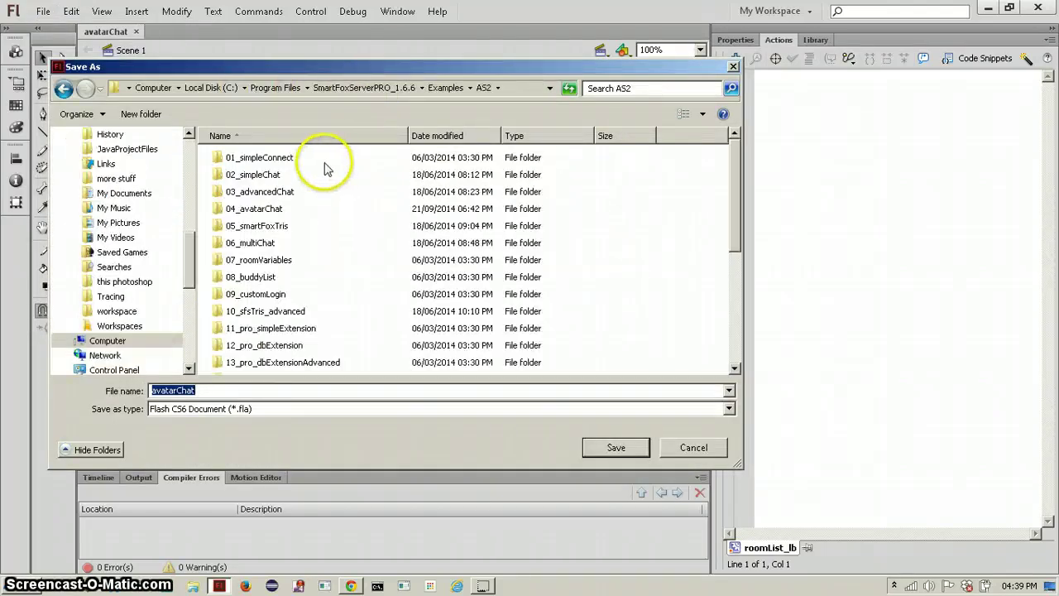
click(191, 267)
mouse_move(191, 267)
mouse_down()
mouse_move(189, 307)
mouse_move(192, 265)
mouse_up()
click(116, 252)
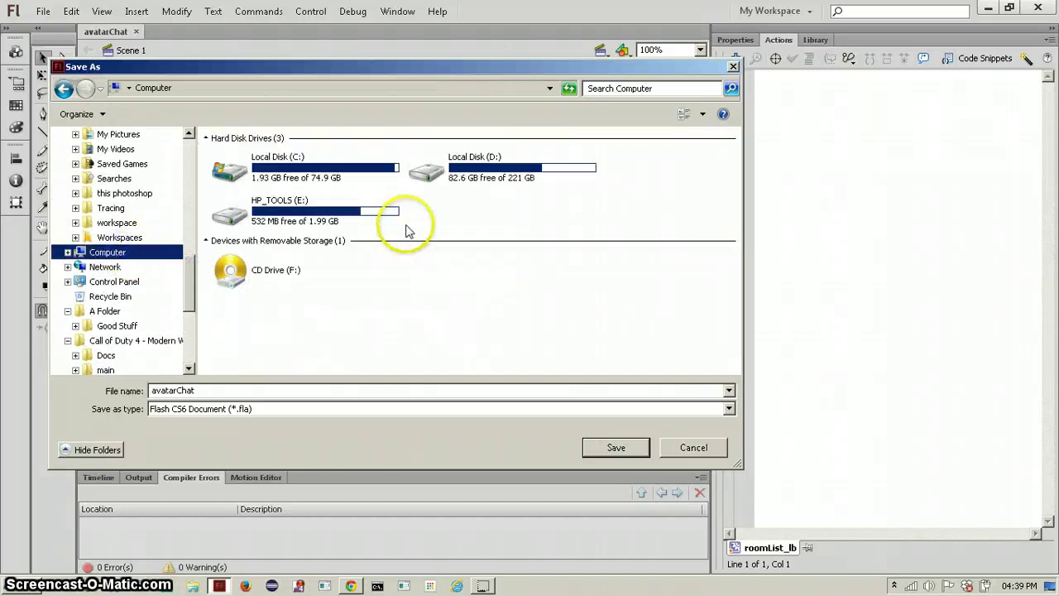
double_click(500, 161)
double_click(220, 174)
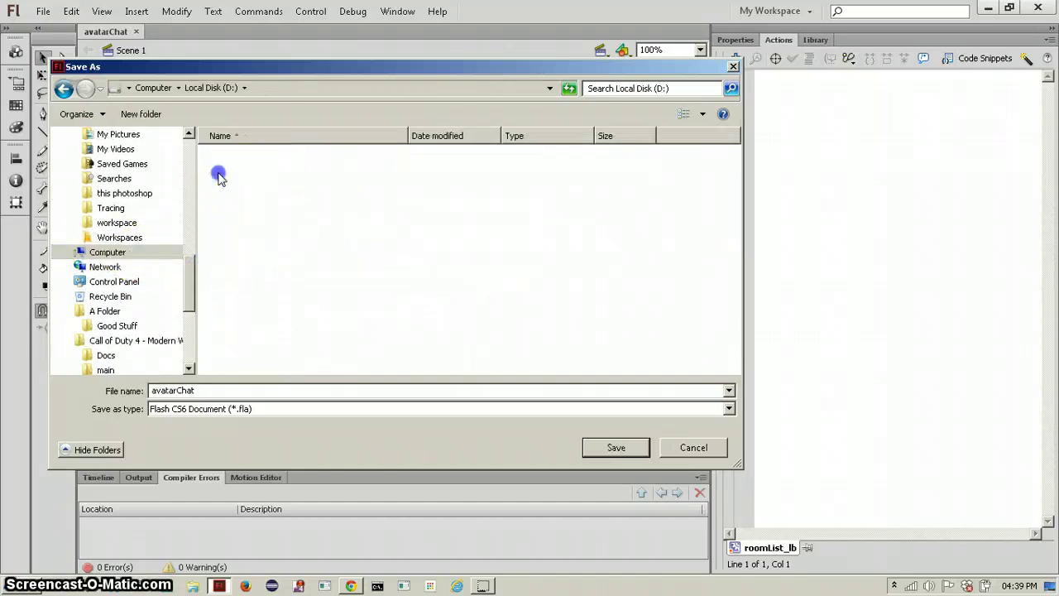
click(226, 158)
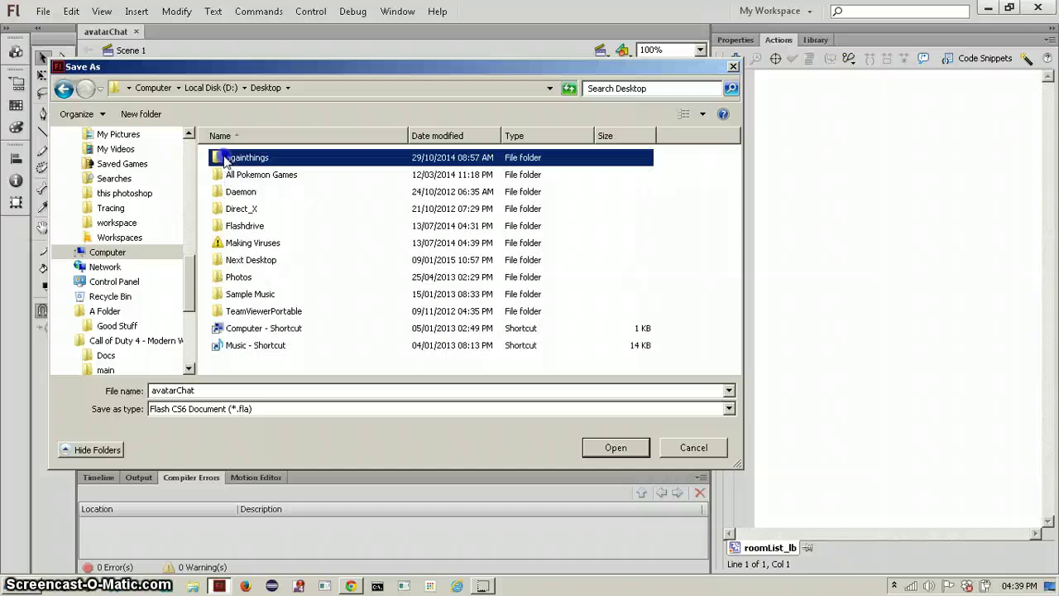
click(64, 89)
double_click(220, 175)
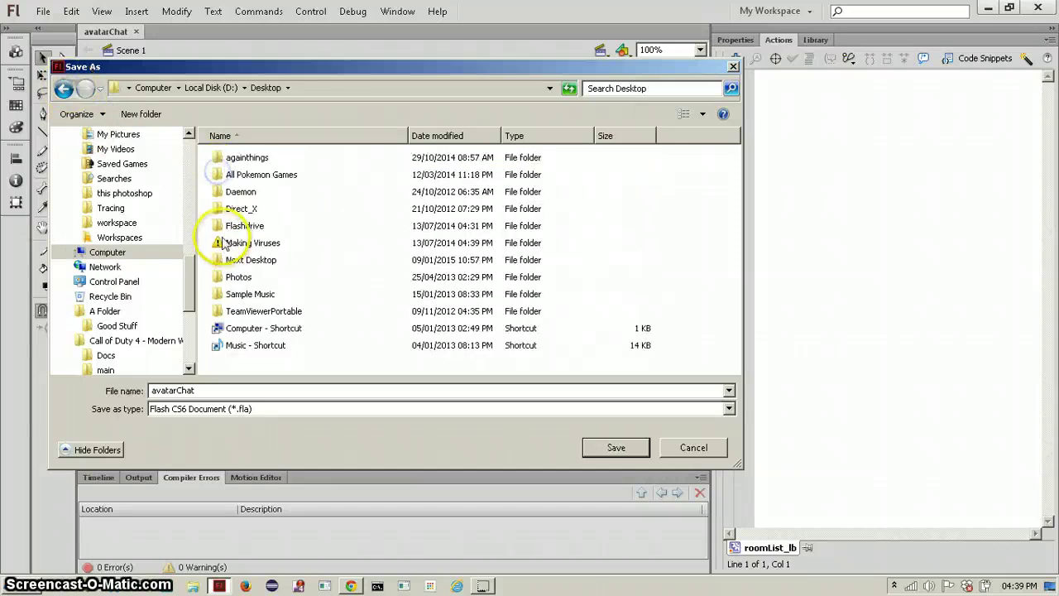
- Navigate through Making Viruses, Caches, Types of games, Packages, Flash, Flash Games to AS2
double_click(238, 240)
click(221, 157)
double_click(222, 157)
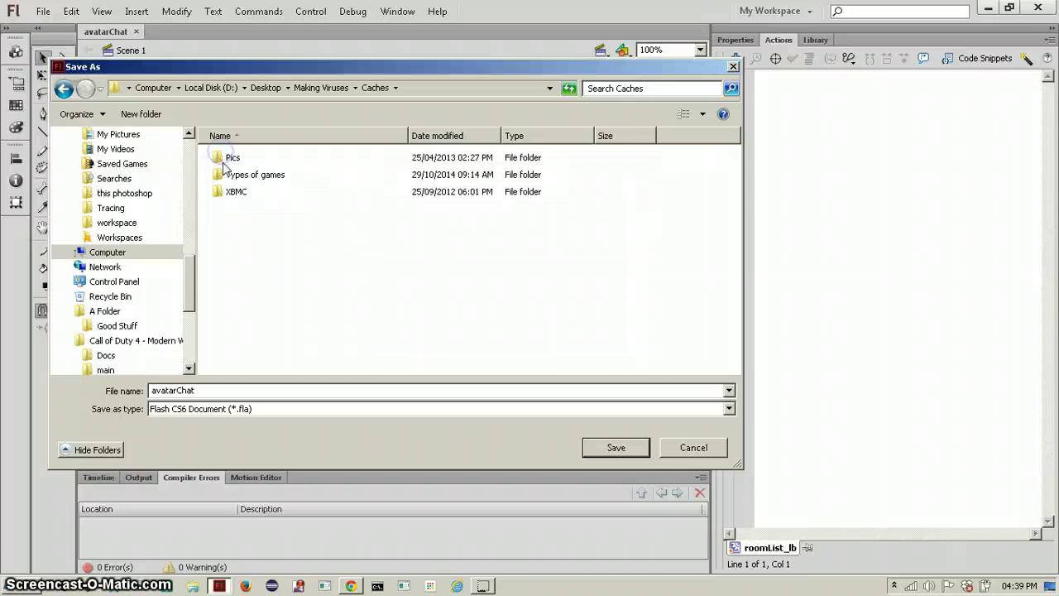
double_click(226, 174)
click(228, 193)
double_click(229, 193)
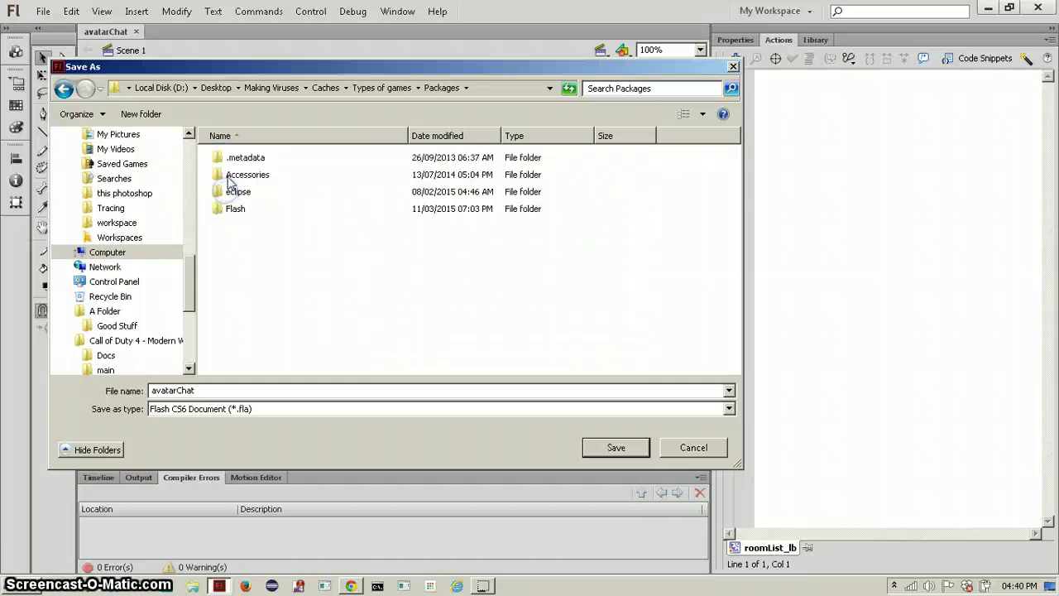
click(229, 208)
double_click(228, 208)
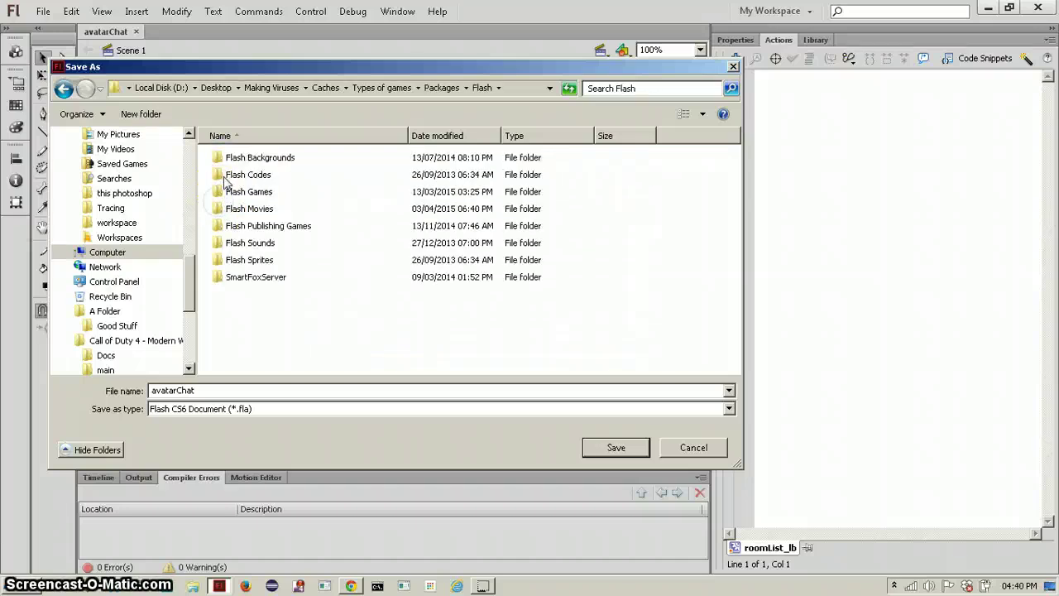
click(223, 192)
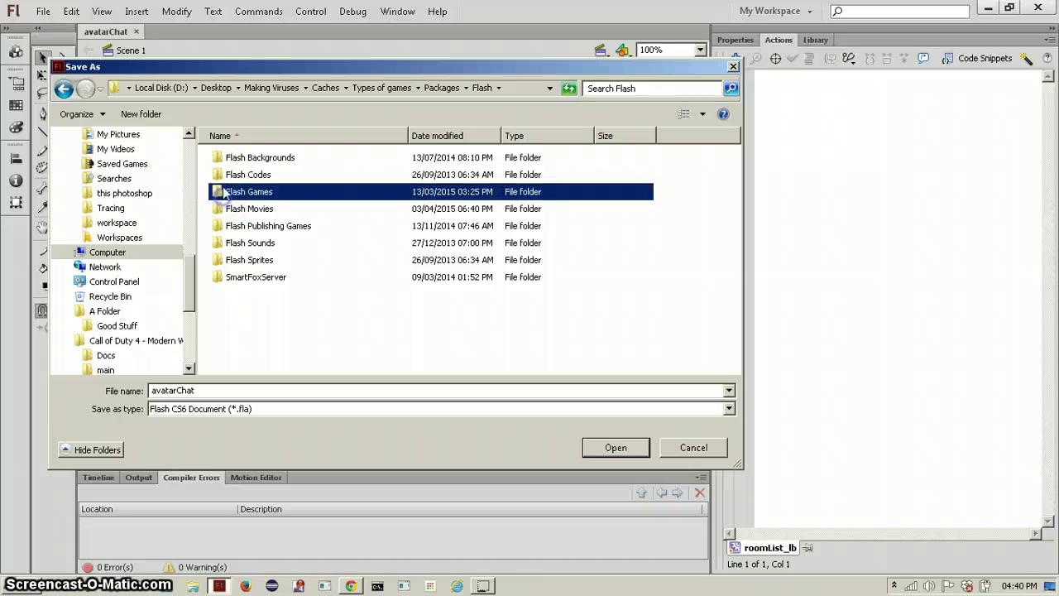
double_click(224, 192)
double_click(225, 159)
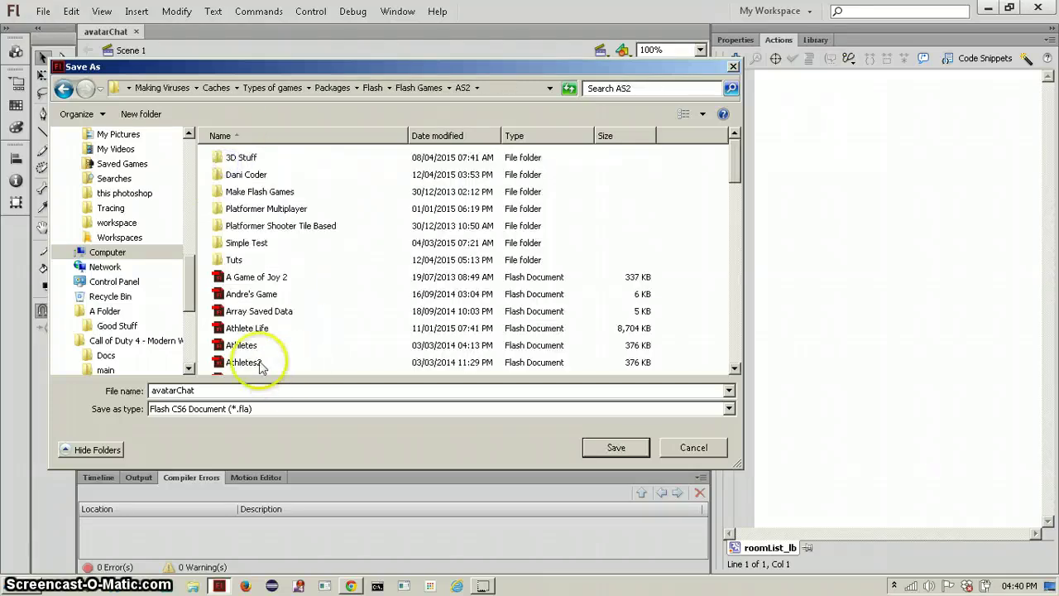
- Create a MultiplayerGame folder in AS2, enter it, and name the file MultiplayerGame
click(142, 117)
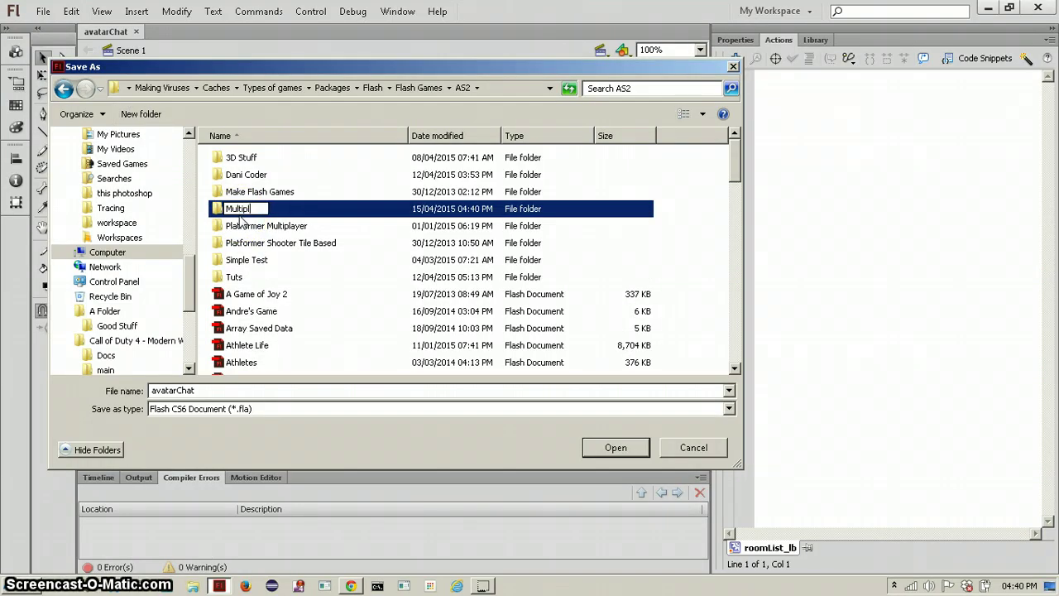
text(MultiplayerGame)
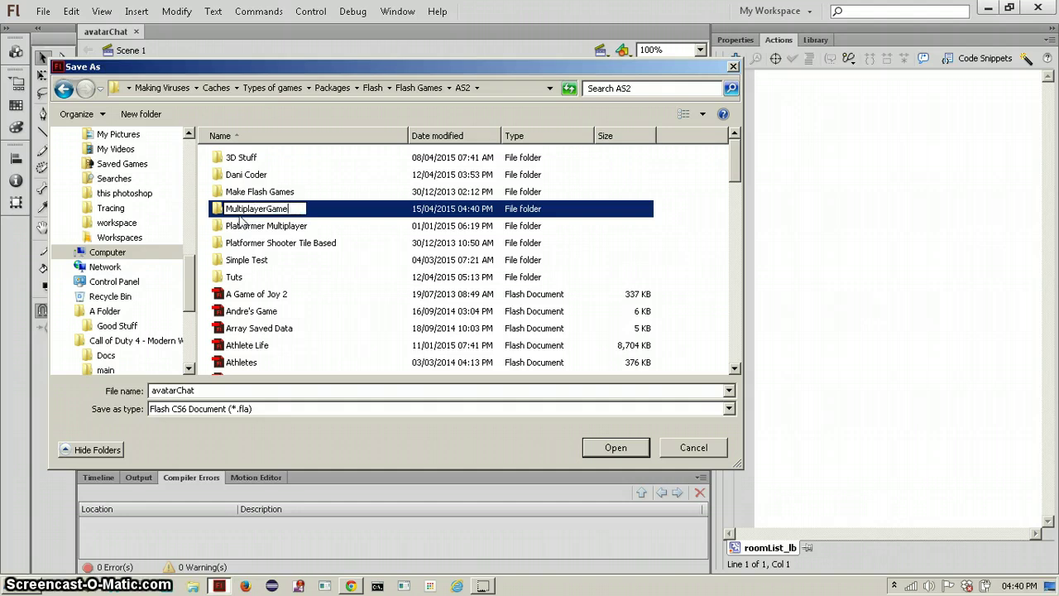
double_click(252, 209)
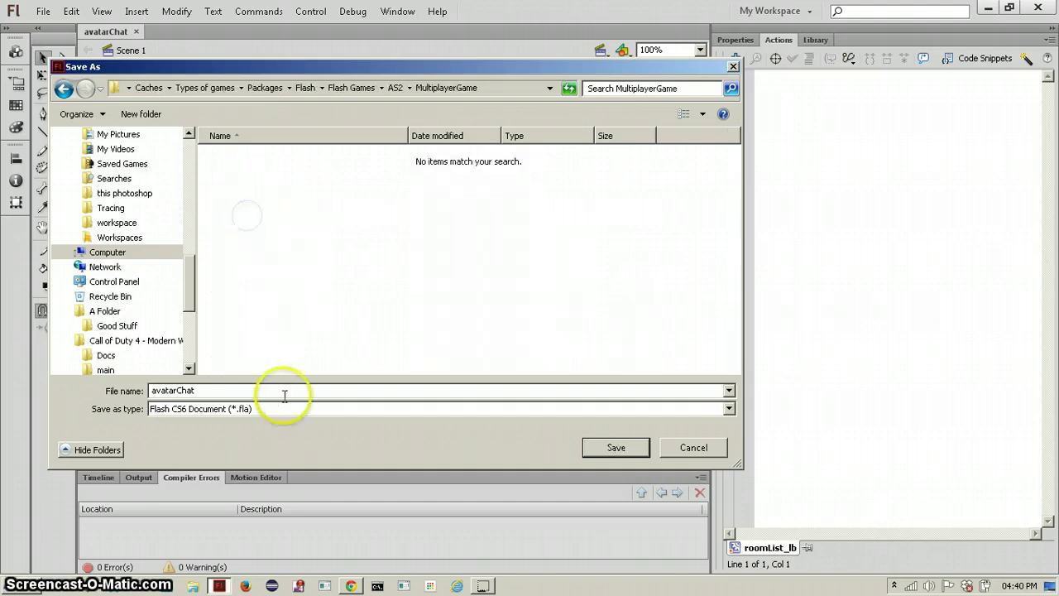
double_click(283, 392)
text(MultiplayerGame)
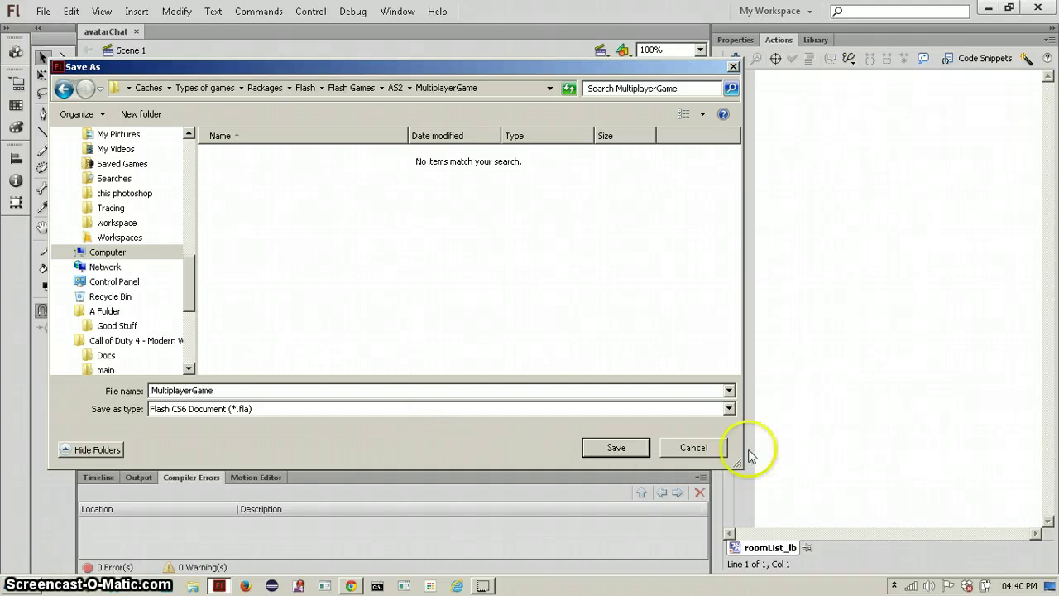
- Save as MultiplayerGame, then in Publish Settings keep Flash (.swf) and Win Projector output enabled
click(615, 447)
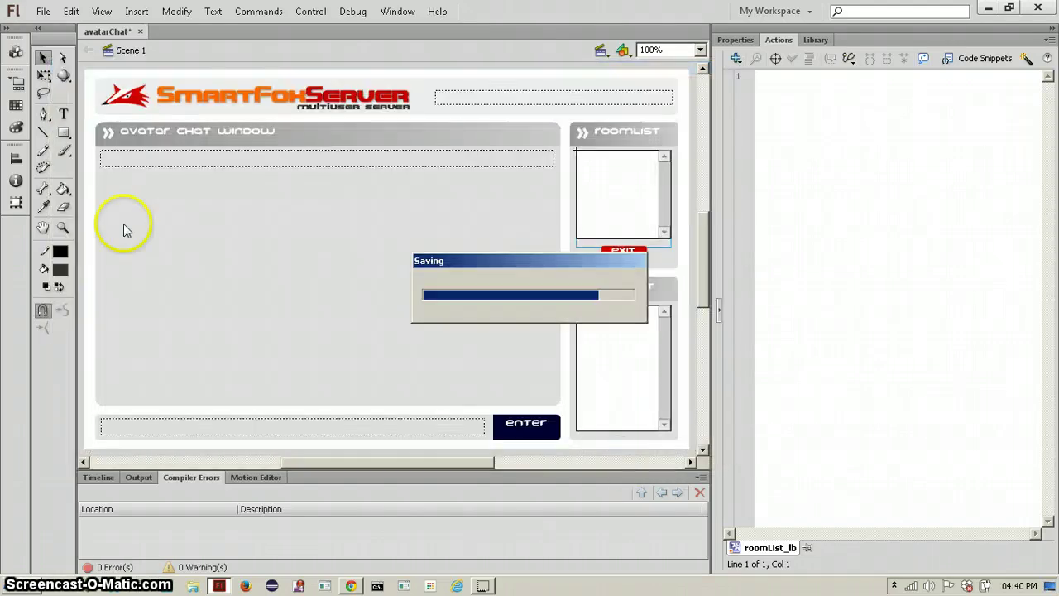
click(41, 12)
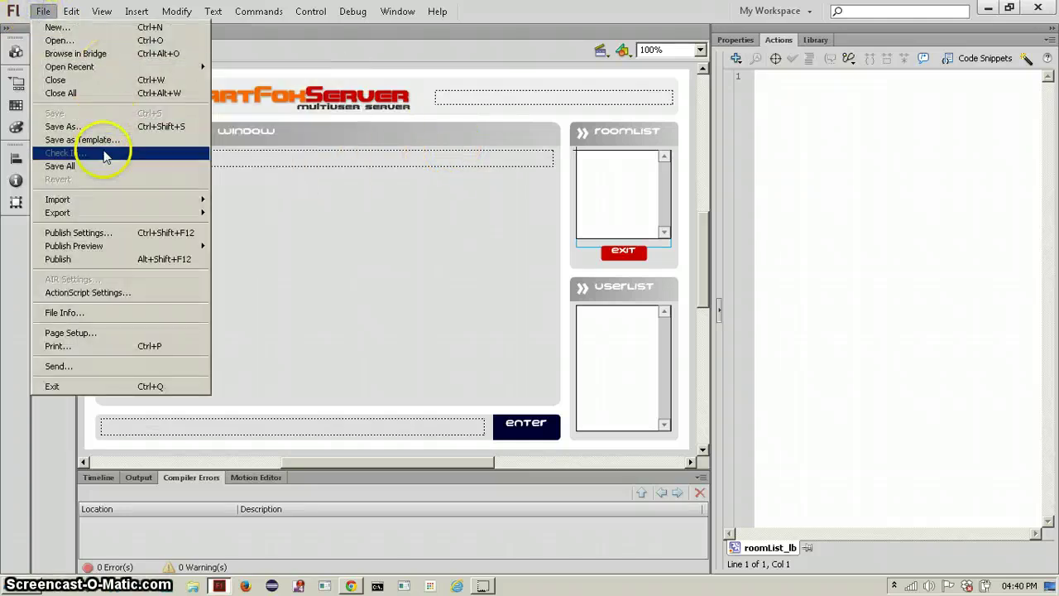
click(108, 233)
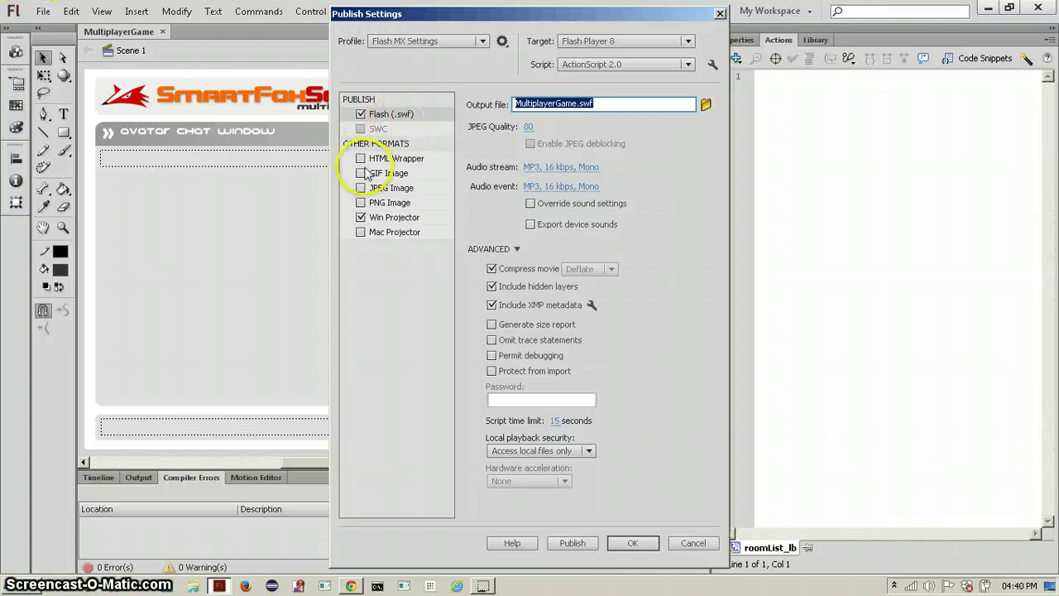
click(361, 218)
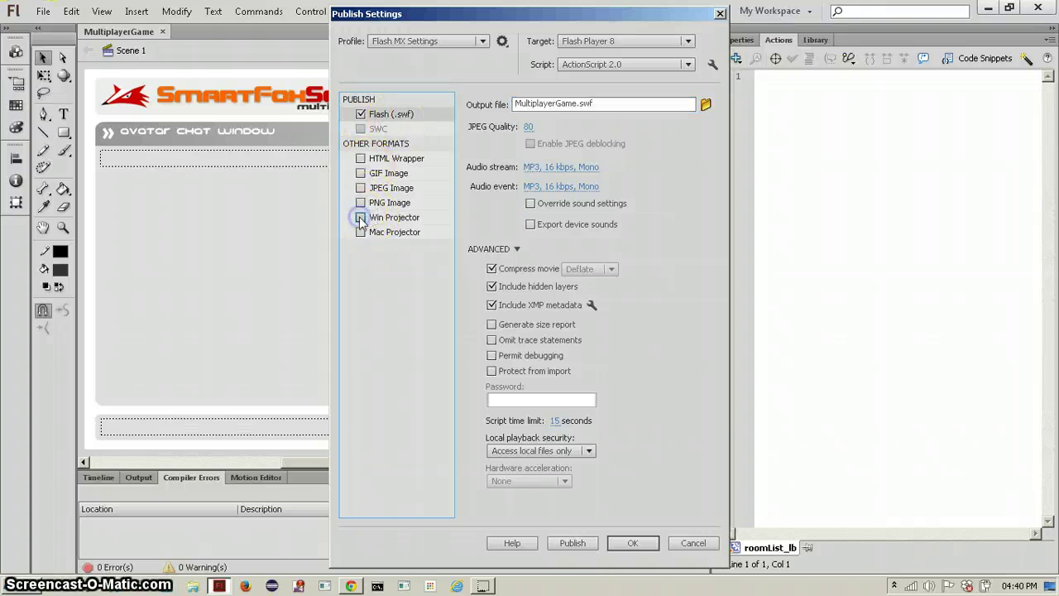
click(361, 219)
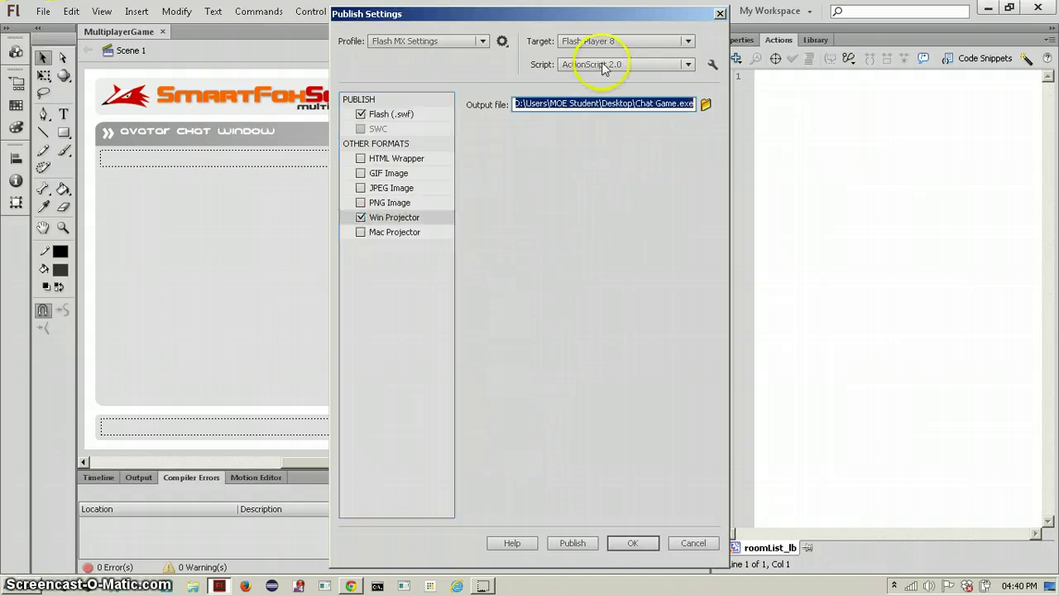
click(383, 118)
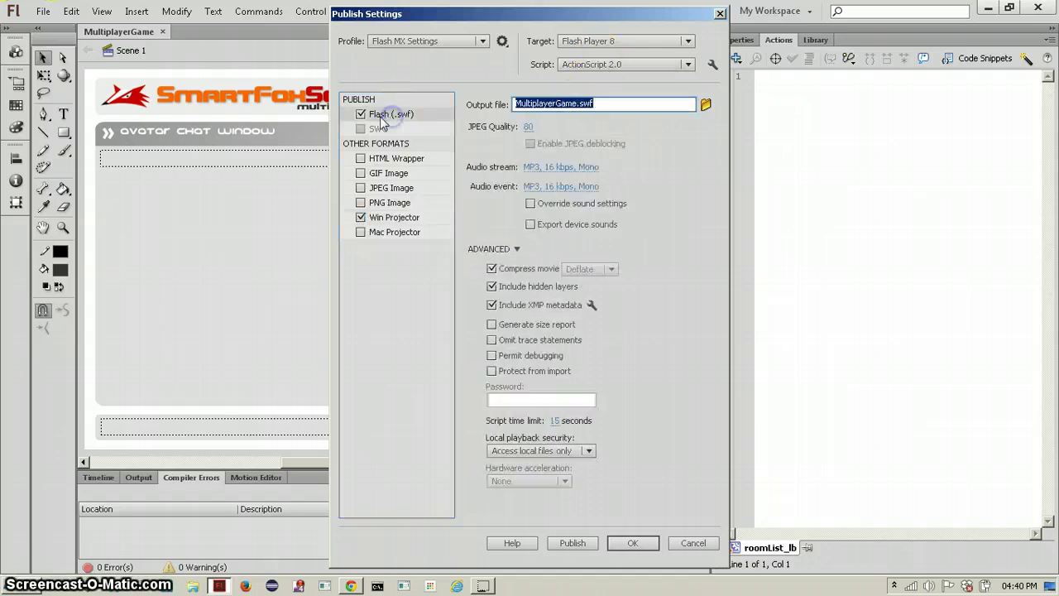
click(534, 65)
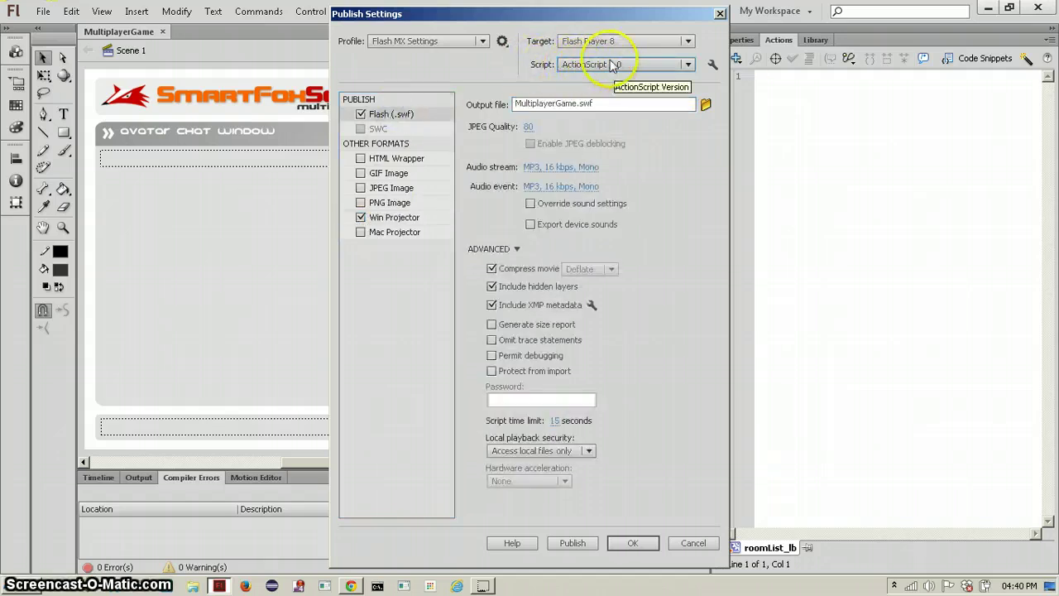
- In ActionScript 2.0 Settings, remove the old SmartFoxServer classpath and browse for a new one
click(710, 65)
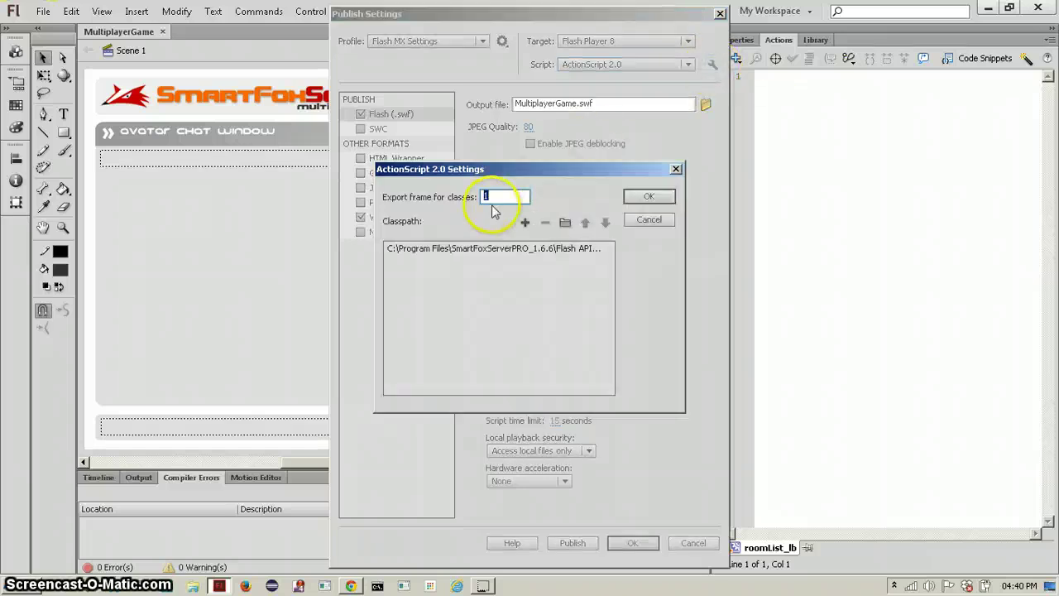
click(480, 250)
click(503, 248)
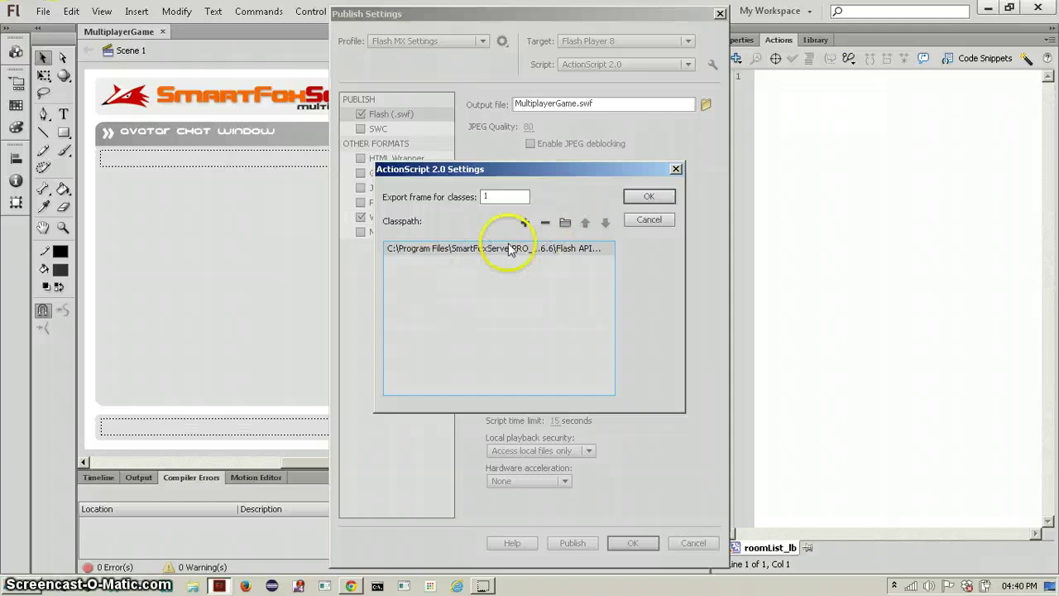
click(545, 224)
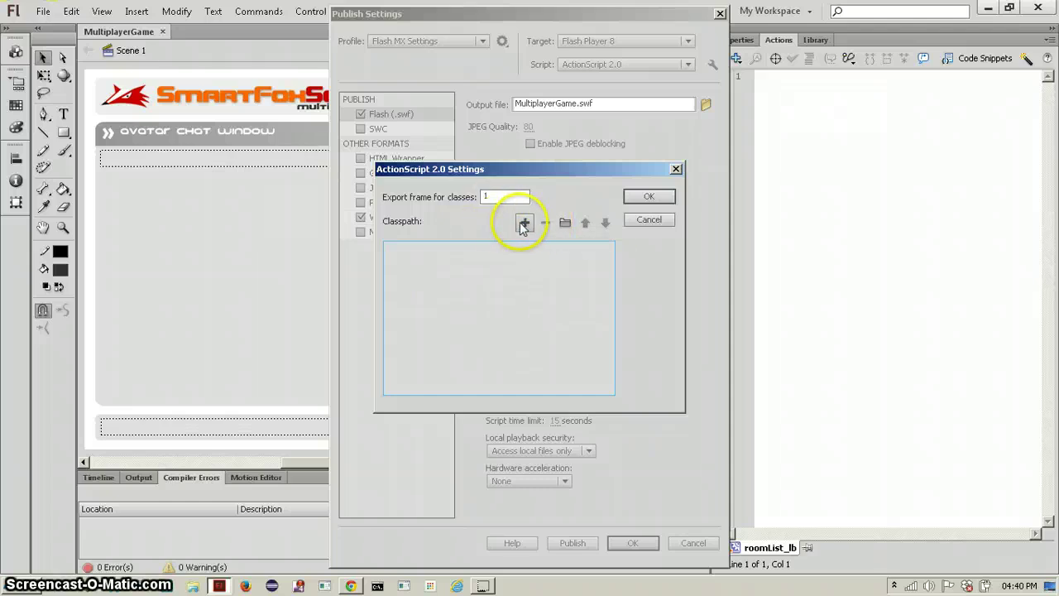
click(565, 223)
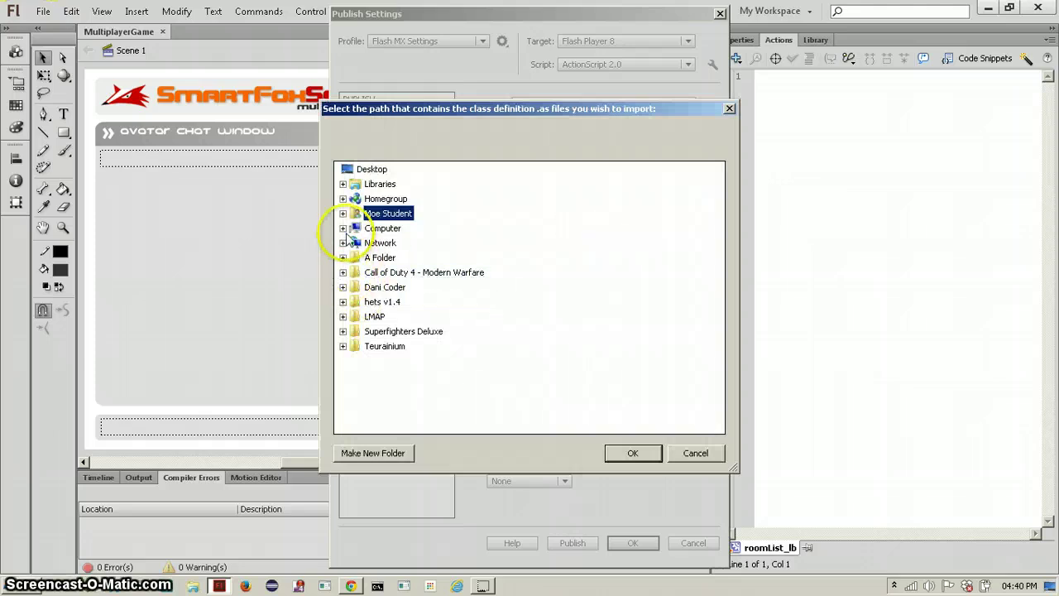
- Expand Computer, Local Disk (C:) and Program Files in the folder browser
click(342, 228)
click(350, 242)
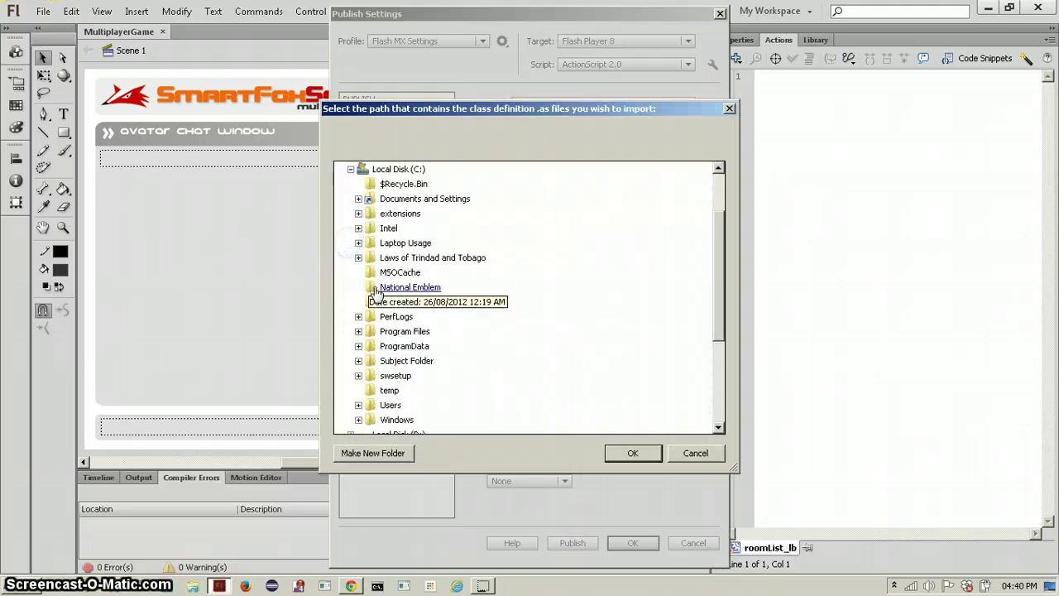
scroll(356, 273, down, 1)
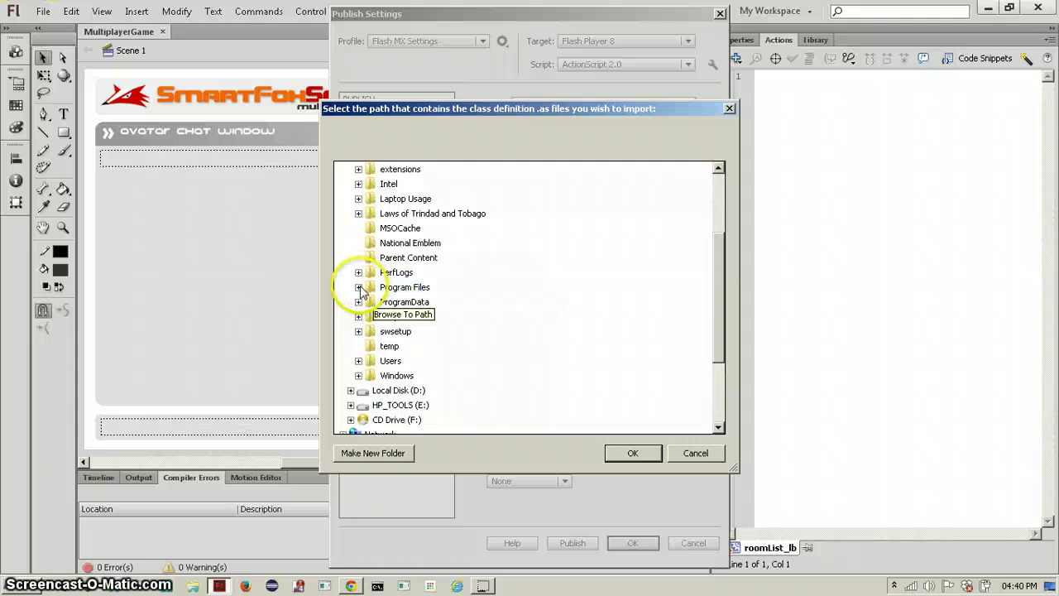
click(358, 287)
scroll(378, 306, down, 5)
scroll(360, 348, down, 4)
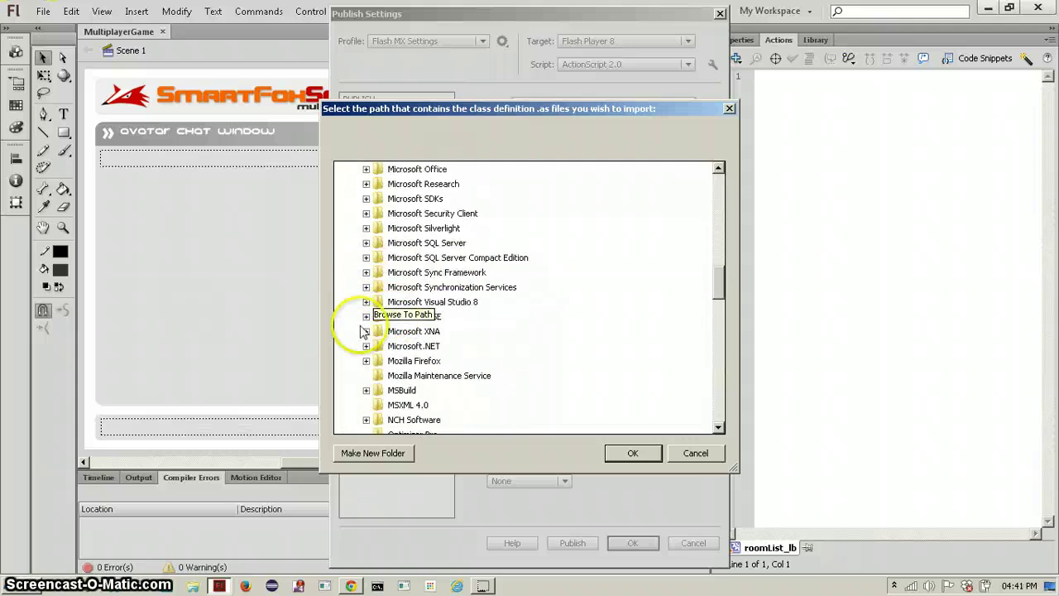
scroll(468, 318, down, 2)
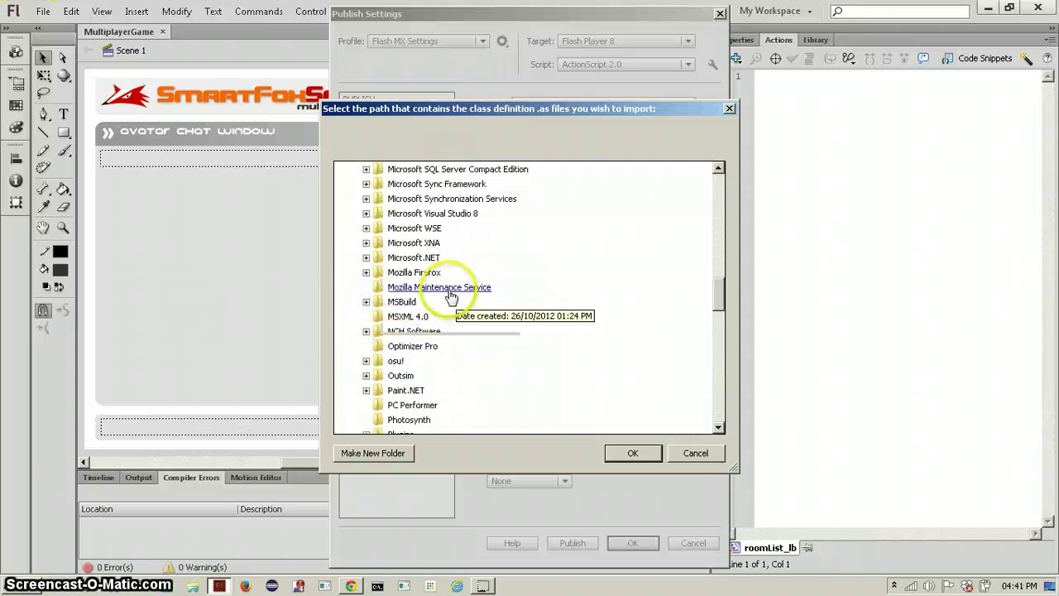
scroll(425, 397, down, 5)
scroll(407, 390, down, 1)
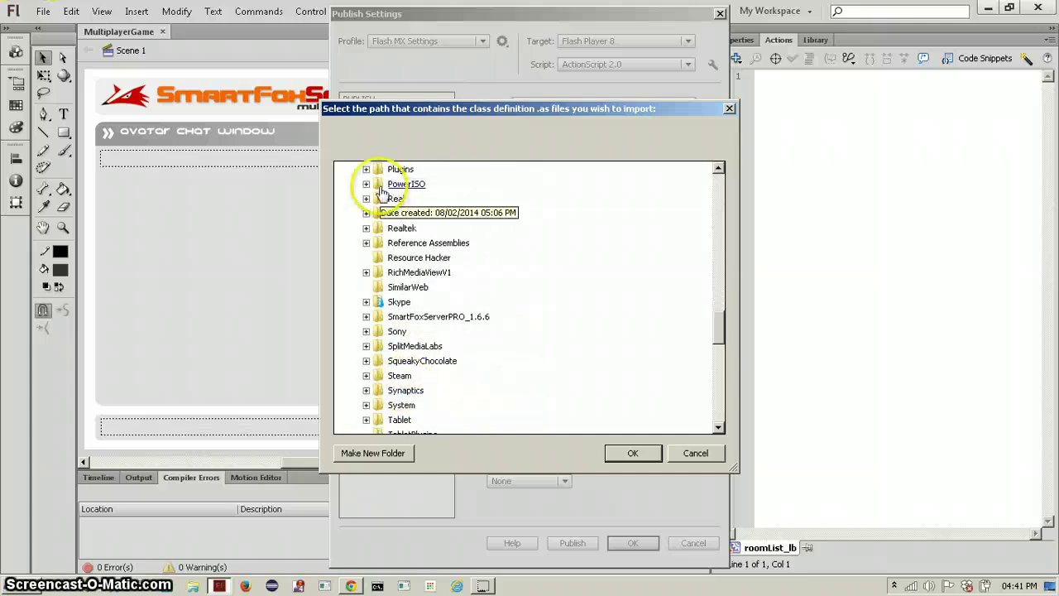
- Choose SmartFoxServerPRO_1.6.6\Flash API\Actionscript 2.0 as the classpath folder
click(366, 316)
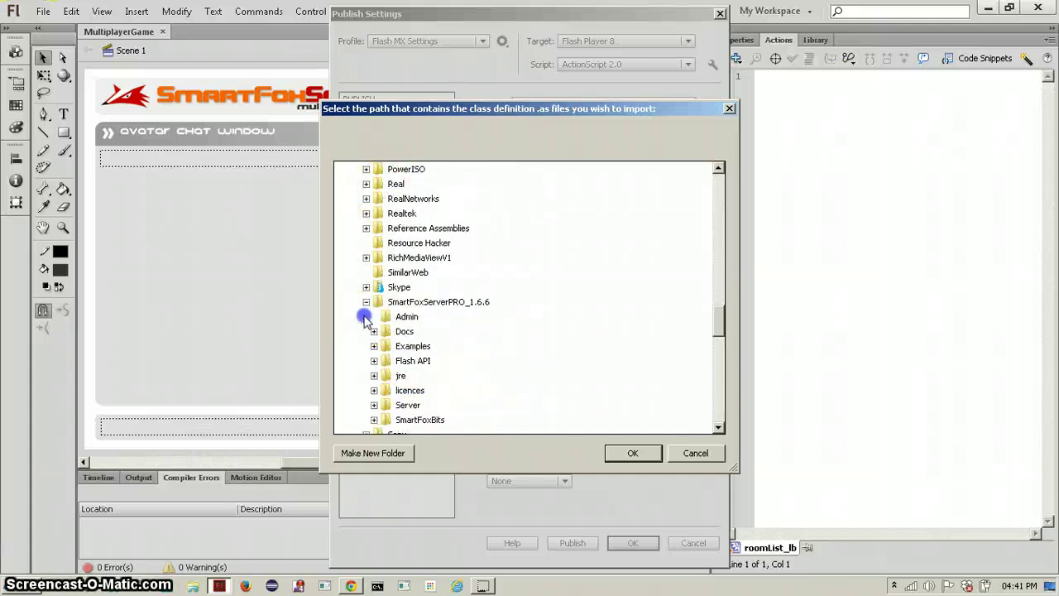
scroll(400, 308, down, 1)
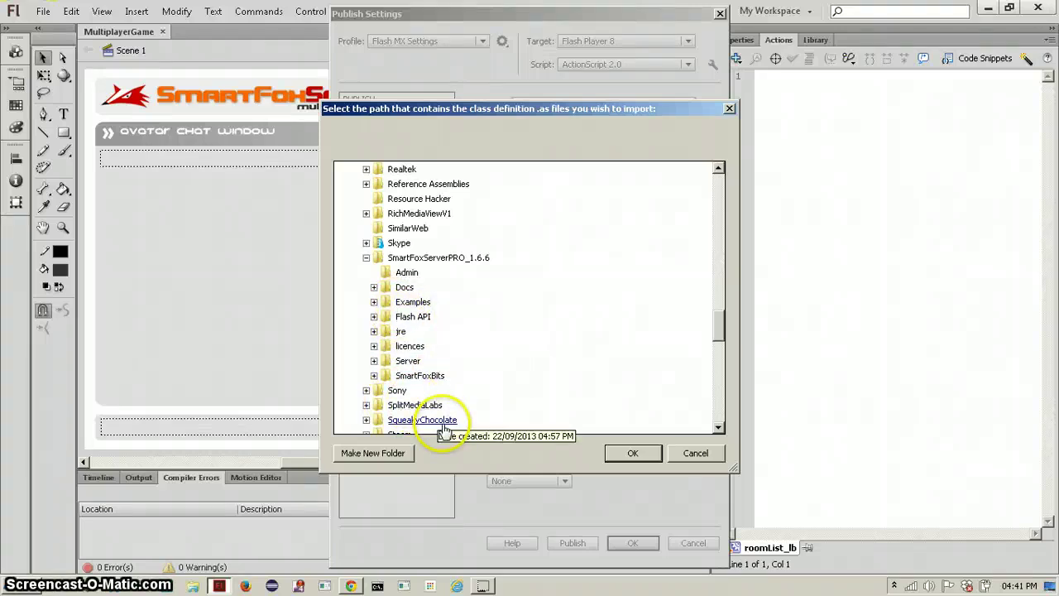
click(374, 316)
scroll(374, 319, down, 1)
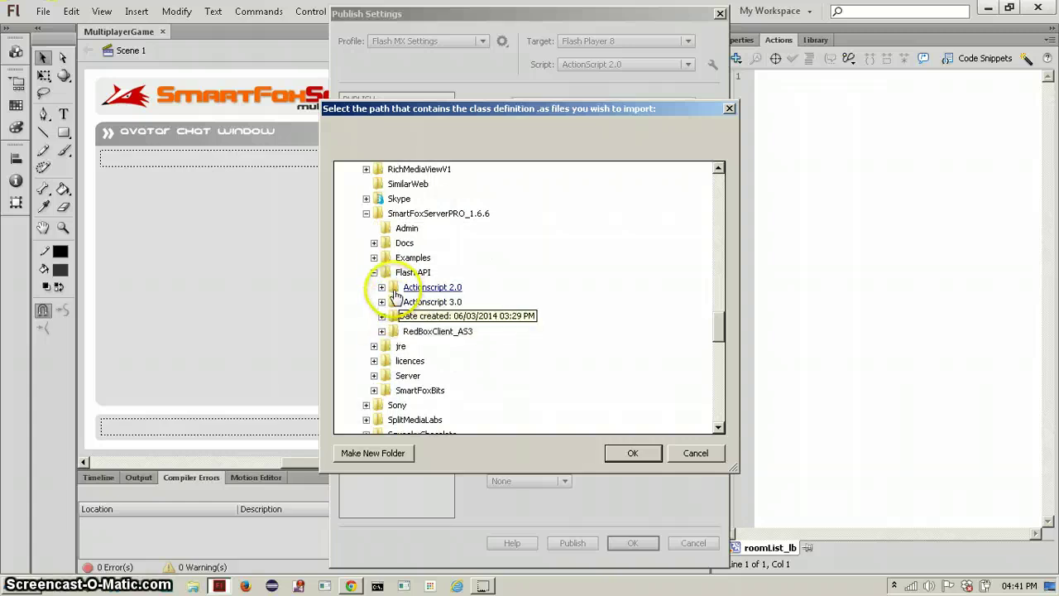
double_click(395, 290)
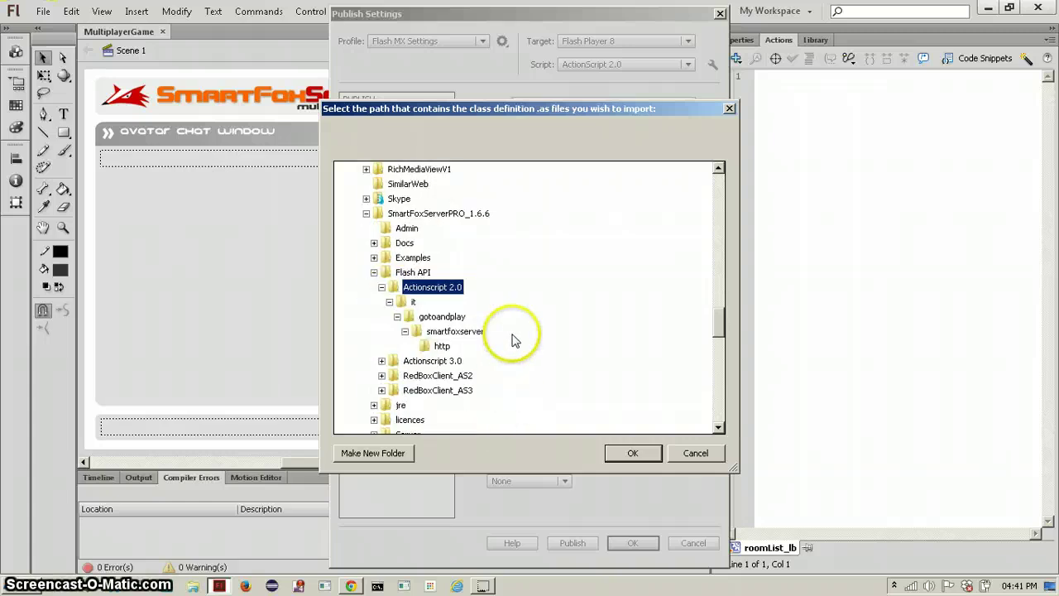
click(630, 454)
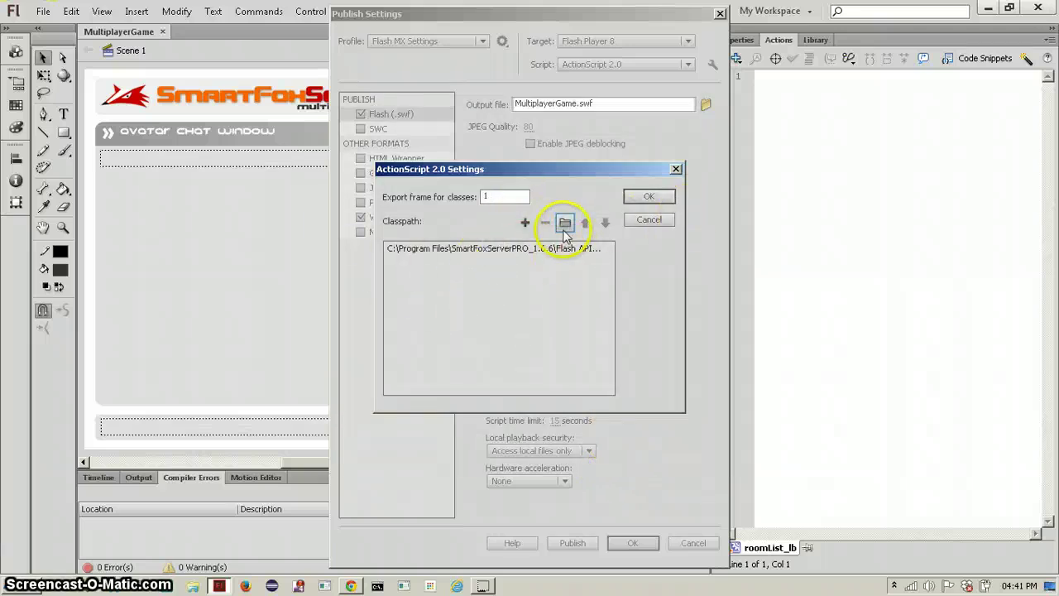
- Confirm the ActionScript 2.0 and publish settings, then save the document
click(645, 197)
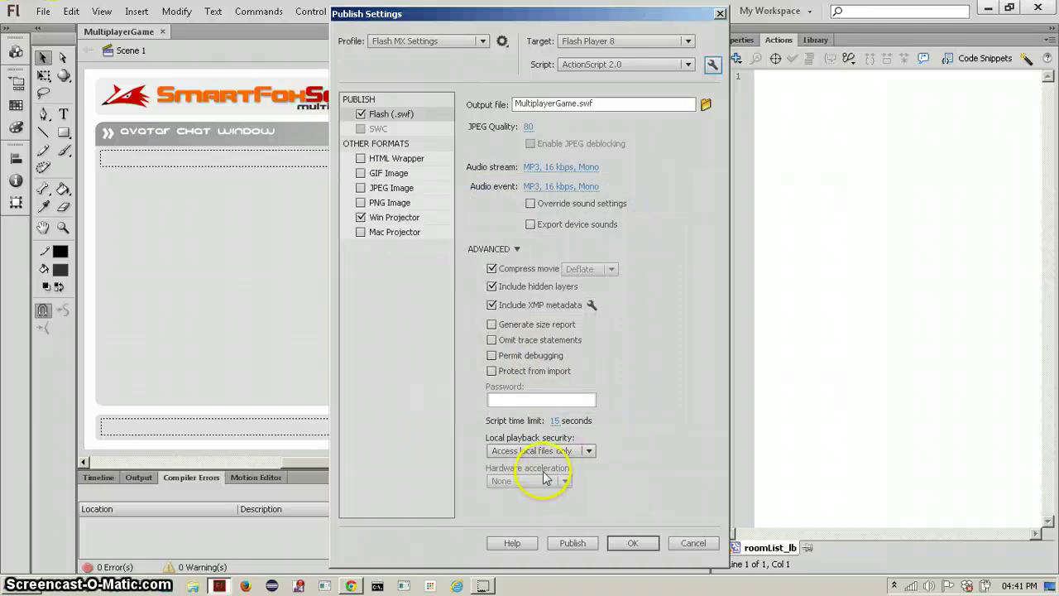
click(622, 546)
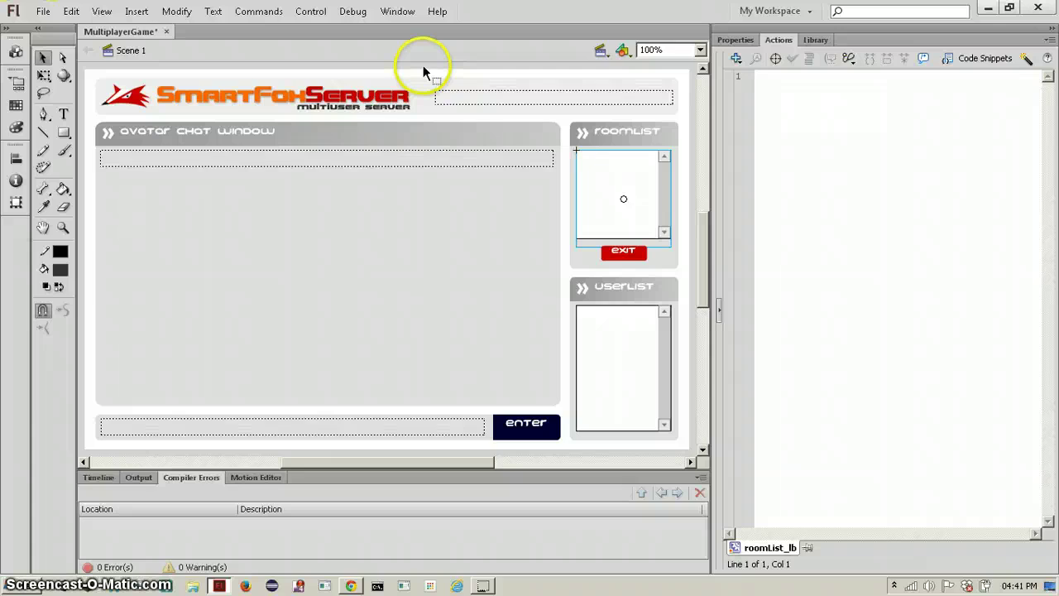
click(42, 11)
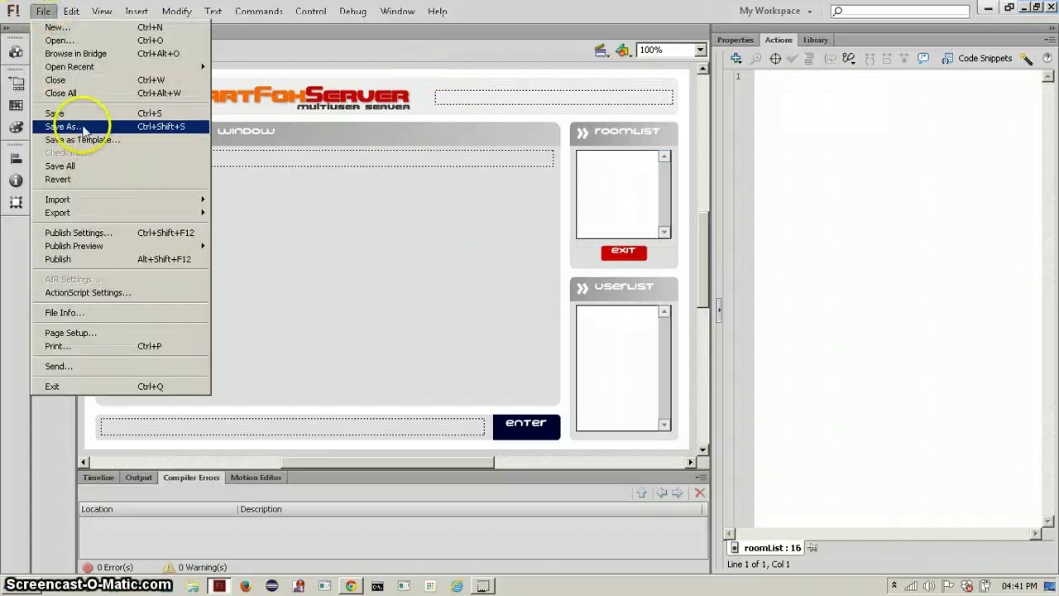
click(55, 114)
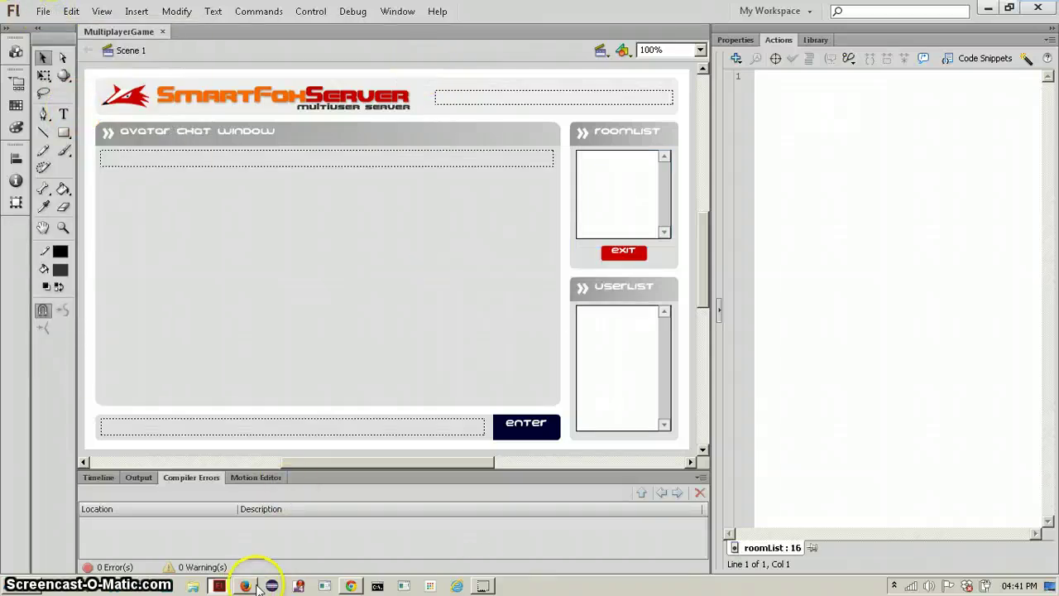
- Test the movie with Ctrl+Enter, glance at Explorer, and return to Flash's compiler errors
key(ctrl+Return)
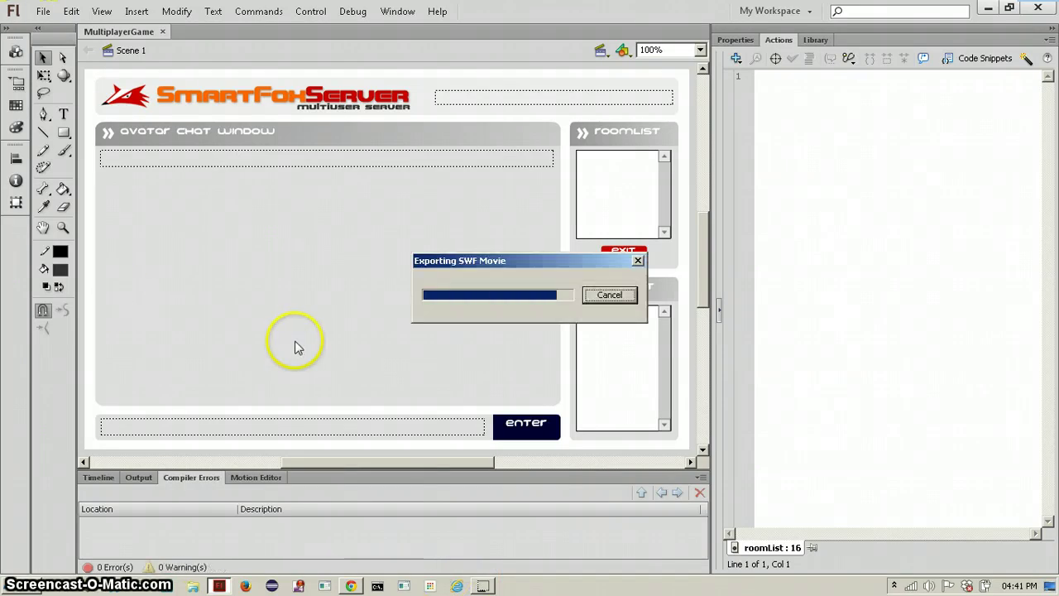
click(192, 582)
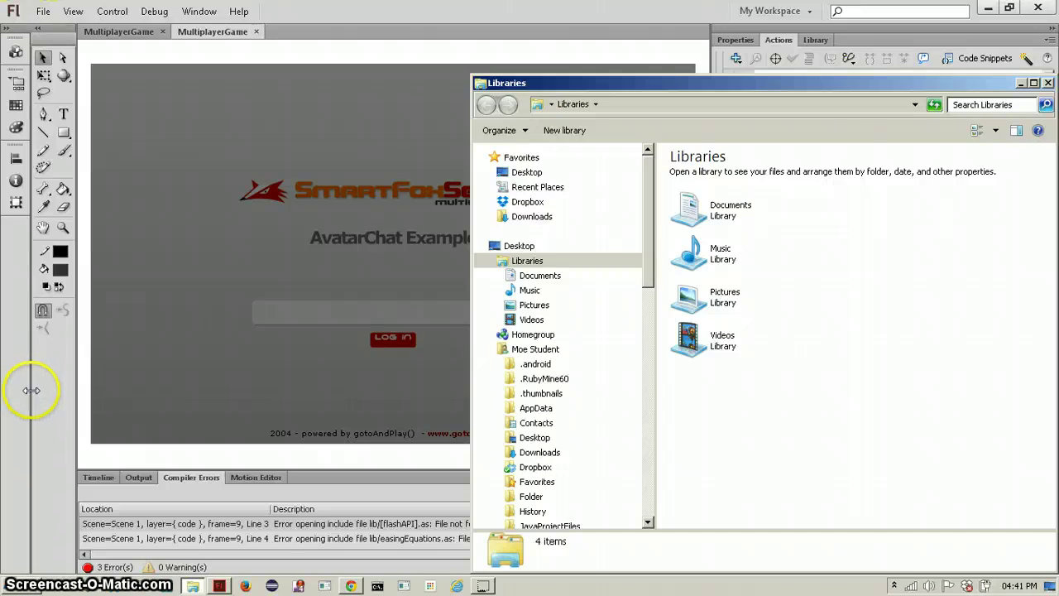
click(158, 406)
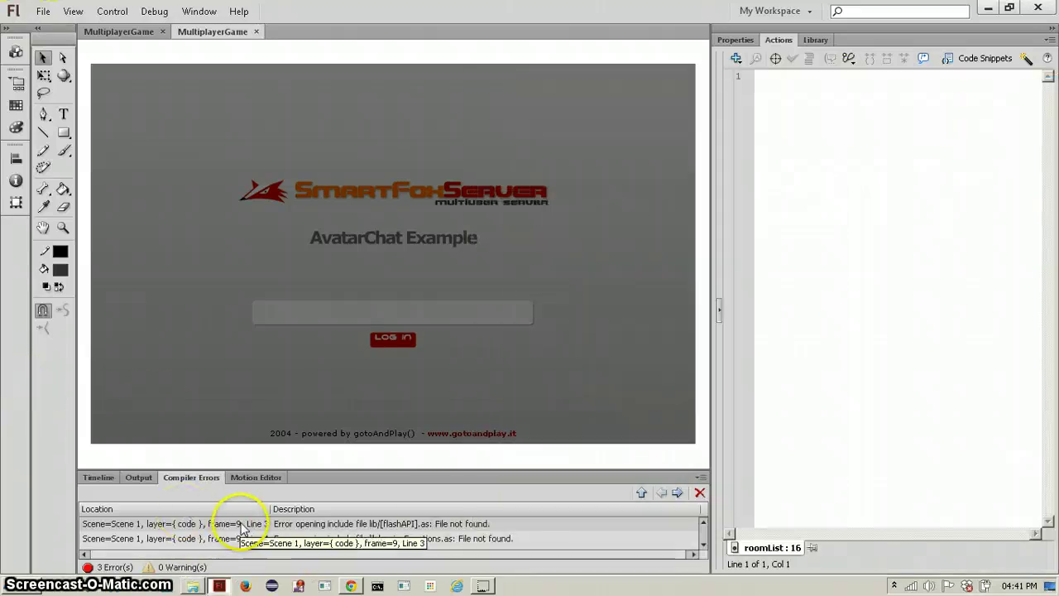
- Comment out the three #include lines (lines 3–5) with /* */ in the Actions panel
double_click(285, 523)
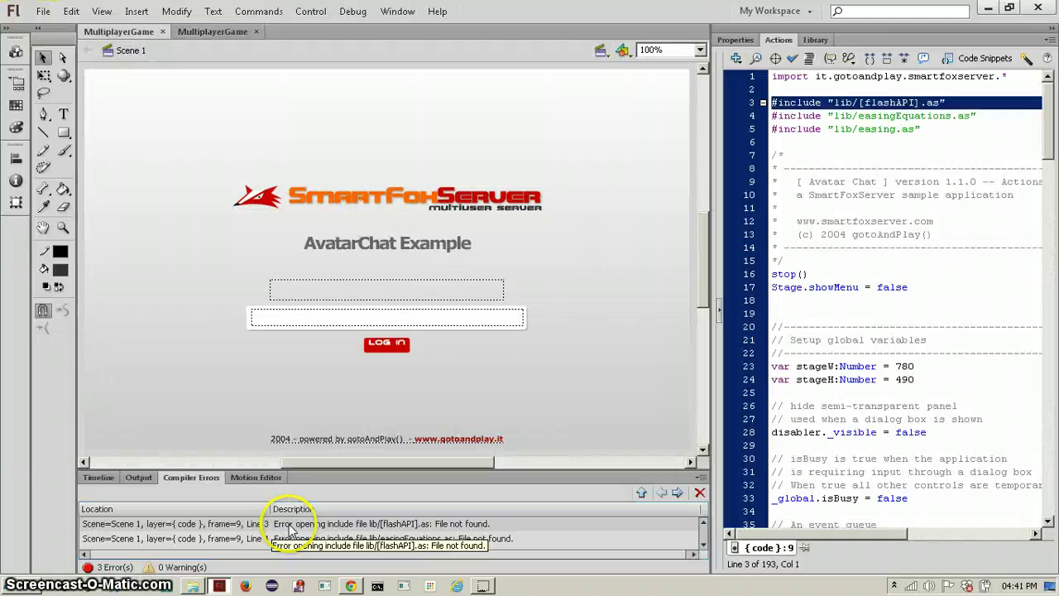
click(773, 128)
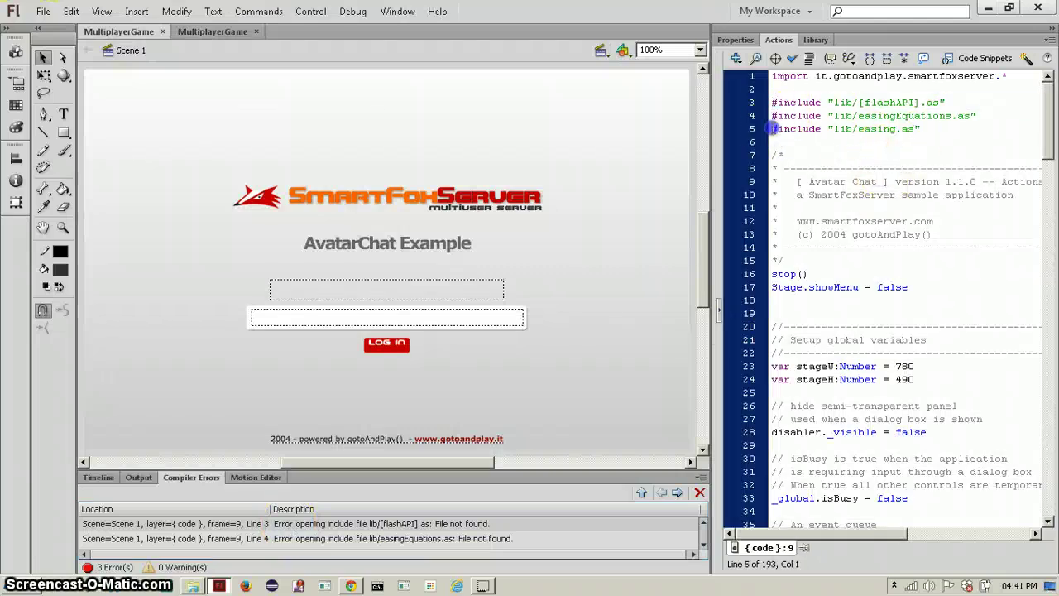
click(919, 128)
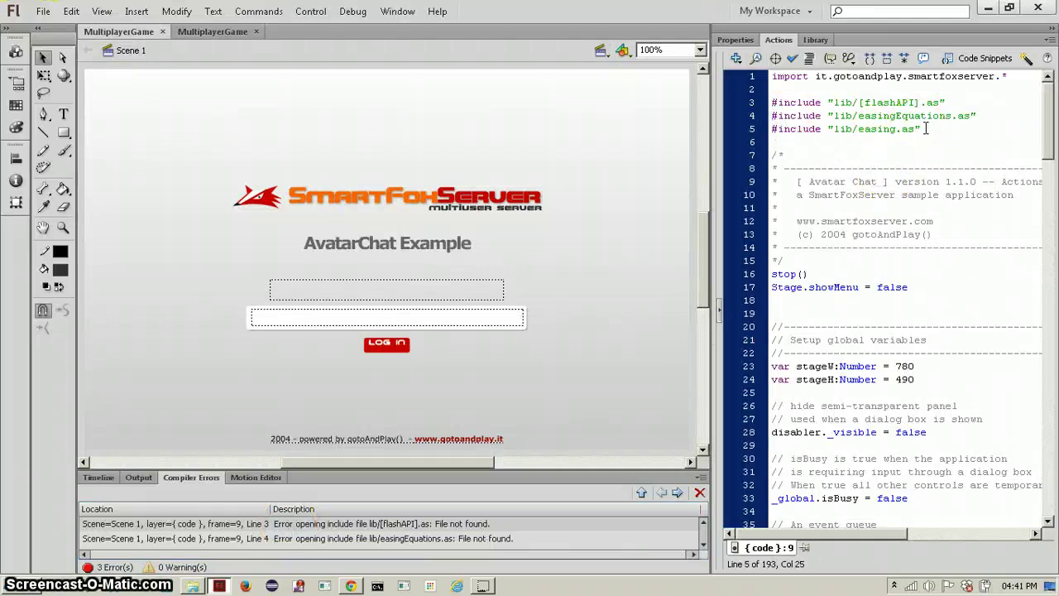
text(;)
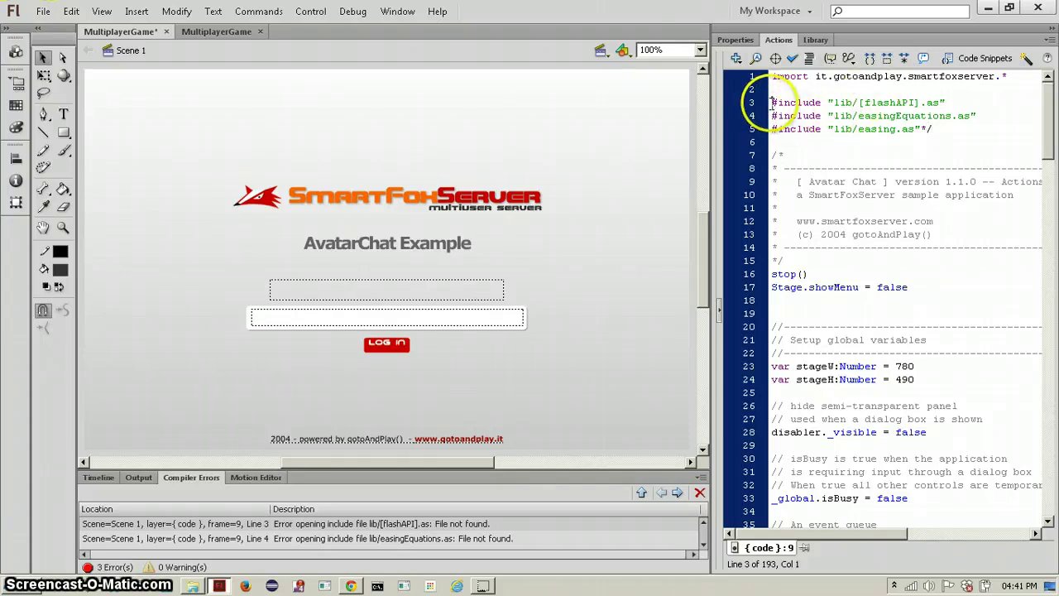
text(//)
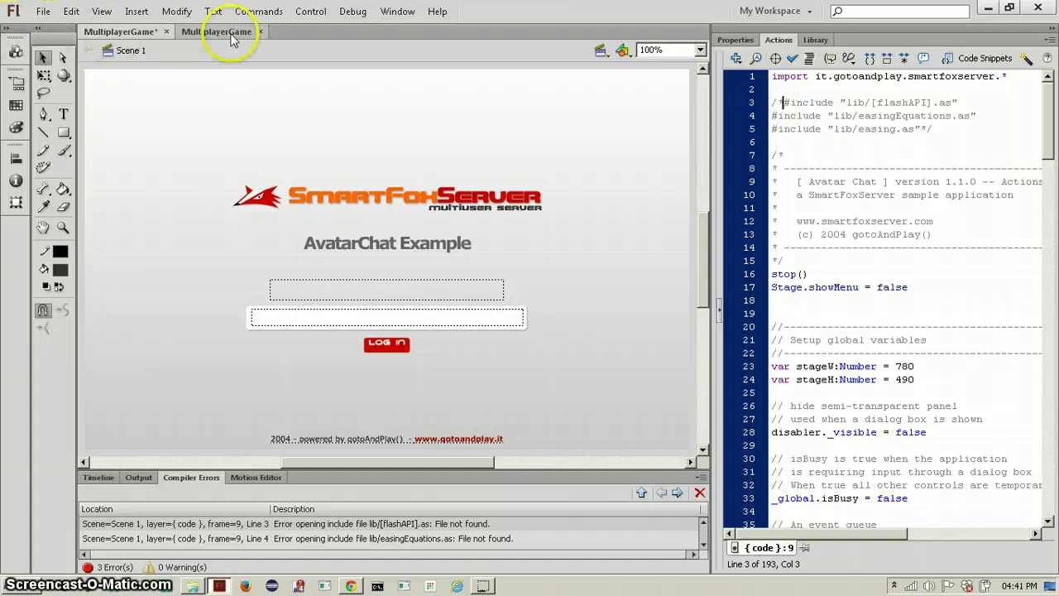
- Close the test tab, retest the movie error-free, and bring up a file browser
click(258, 32)
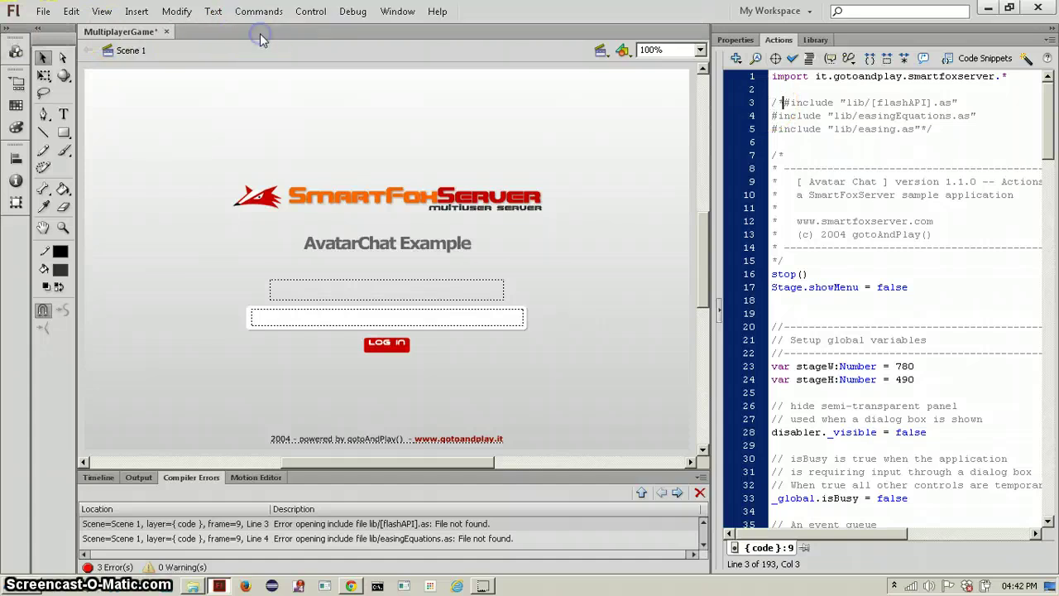
key(ctrl+Return)
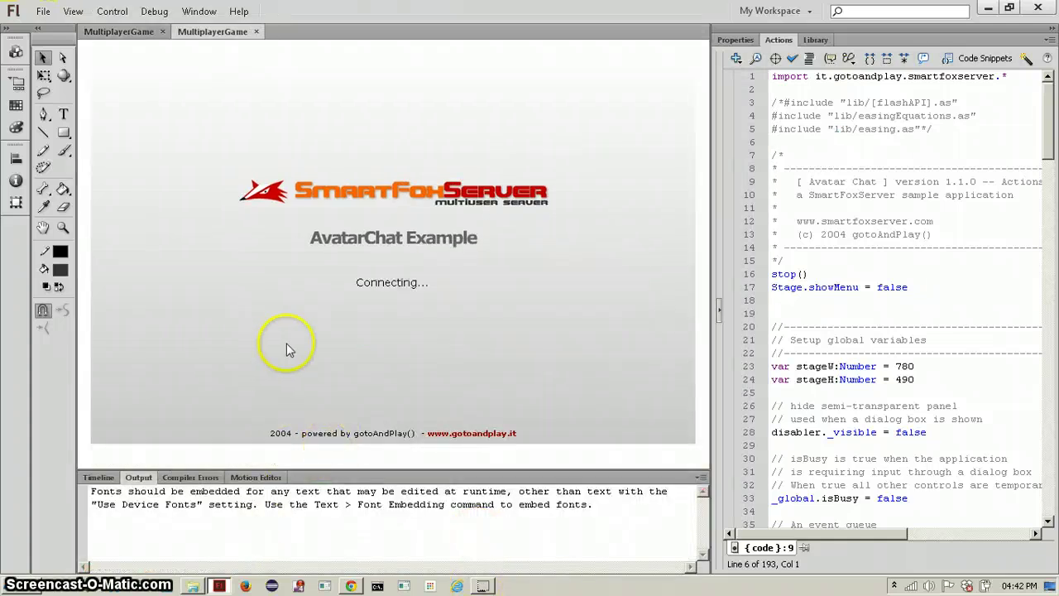
right_click(376, 328)
click(476, 403)
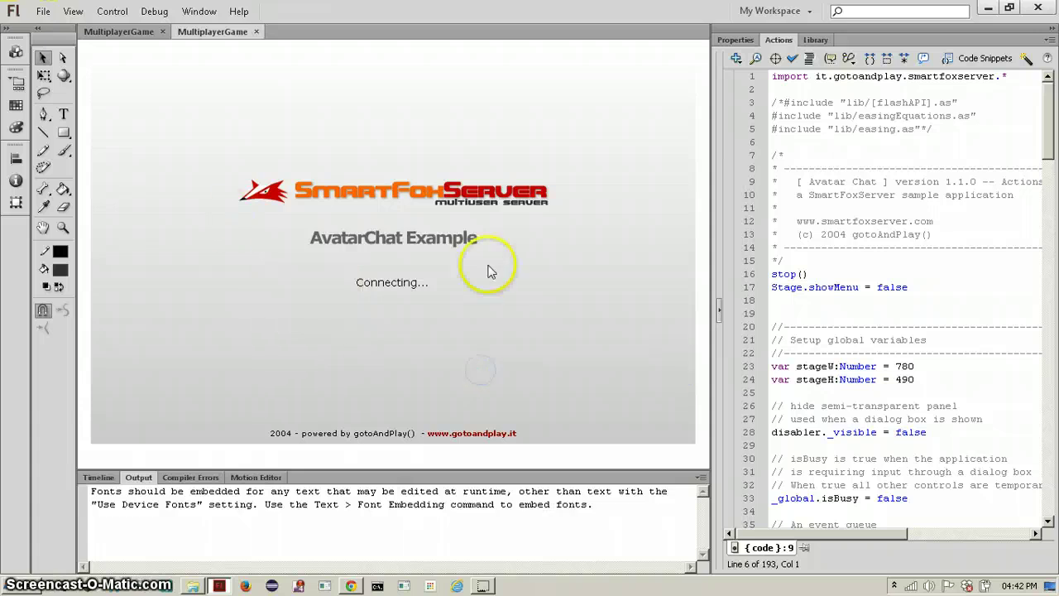
click(192, 586)
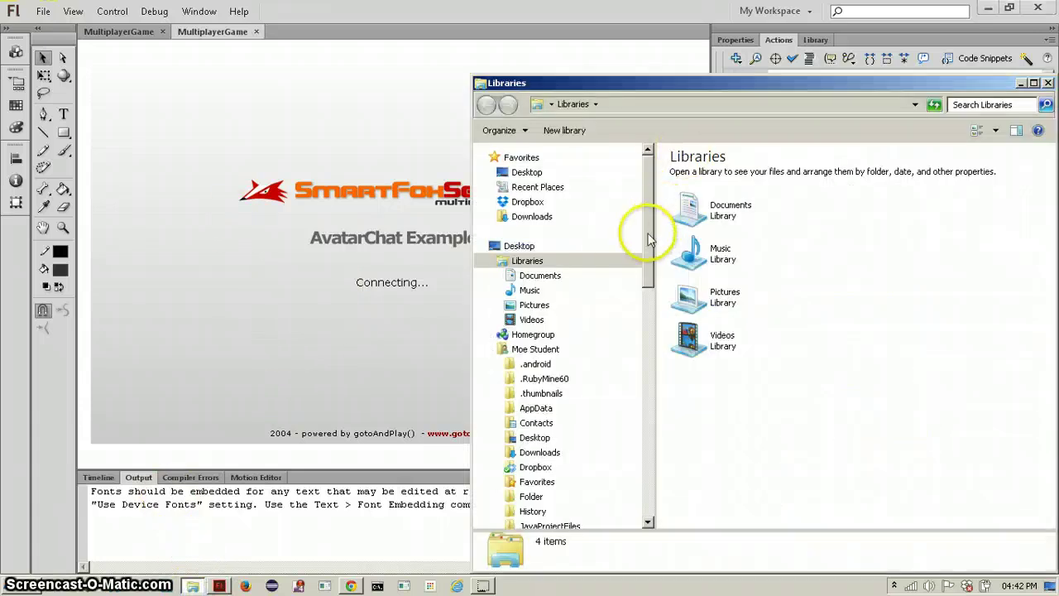
- Browse Explorer to C:\Program Files\SmartFoxServerPRO_1.6.6\Server
drag(642, 234, 649, 396)
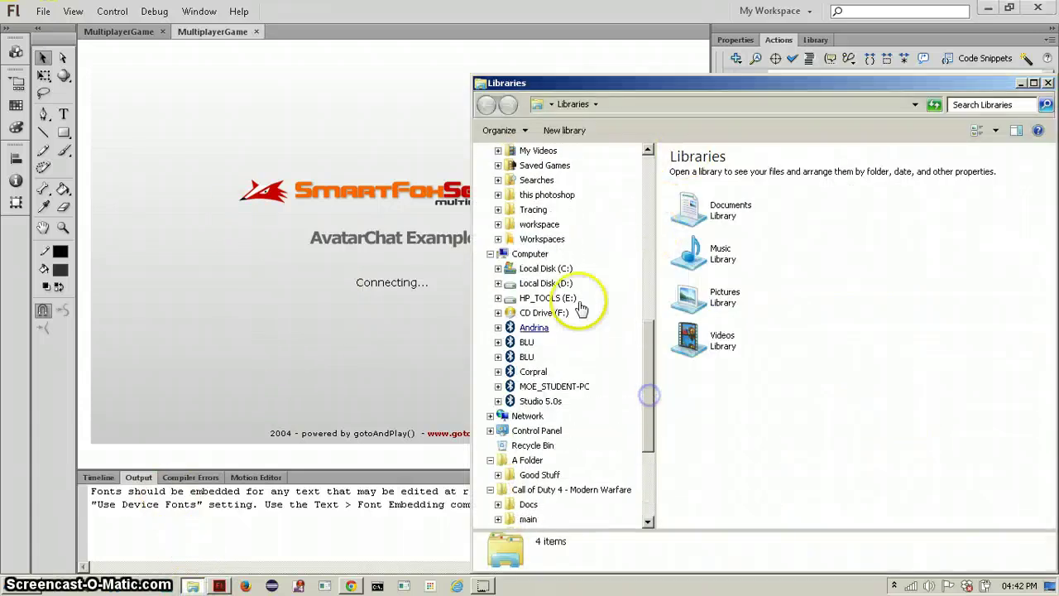
click(542, 270)
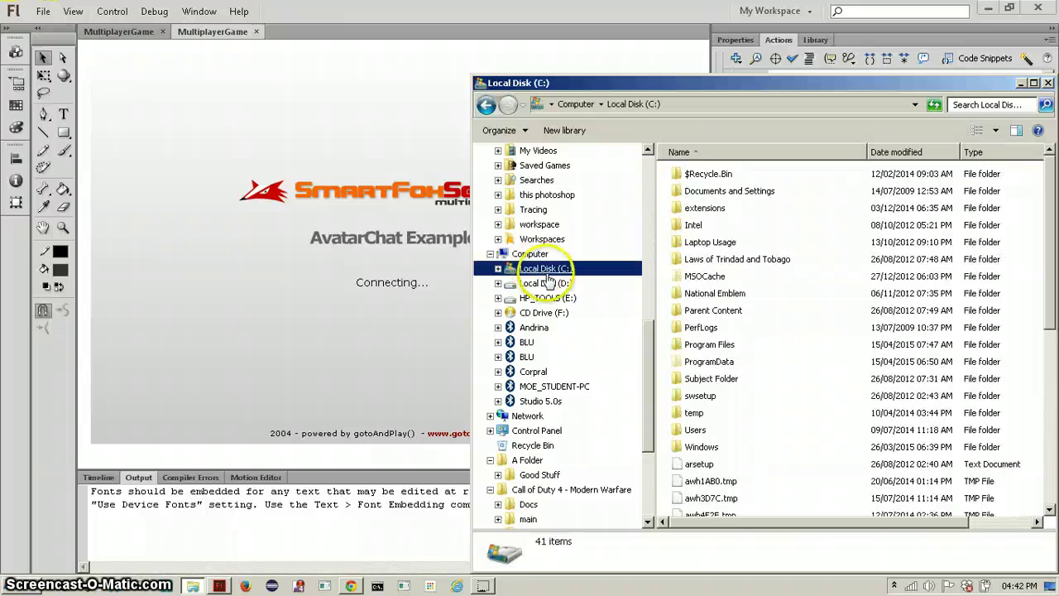
click(684, 311)
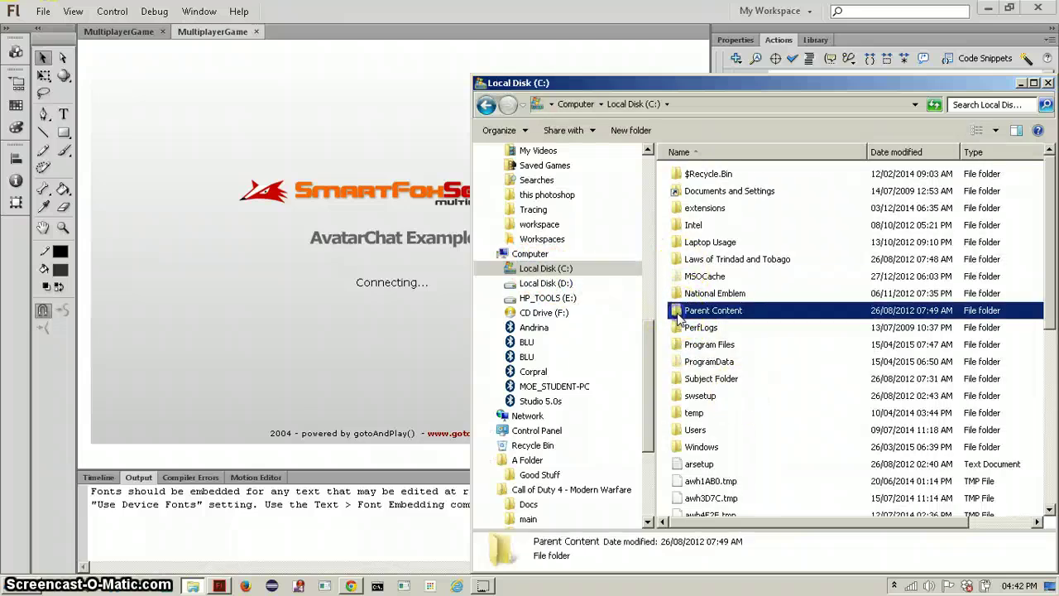
double_click(677, 343)
scroll(677, 346, down, 8)
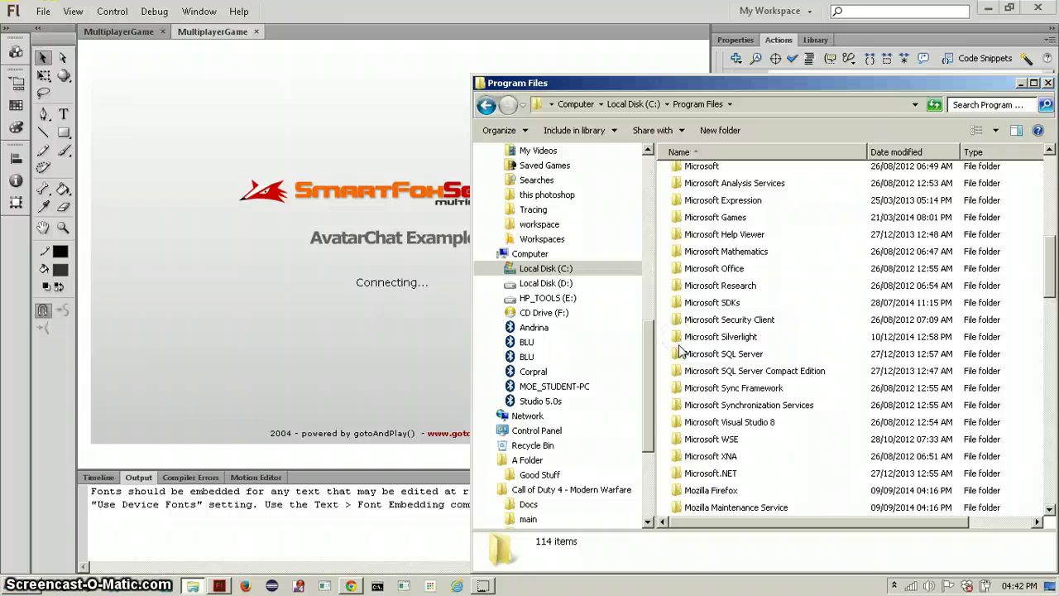
scroll(678, 351, down, 12)
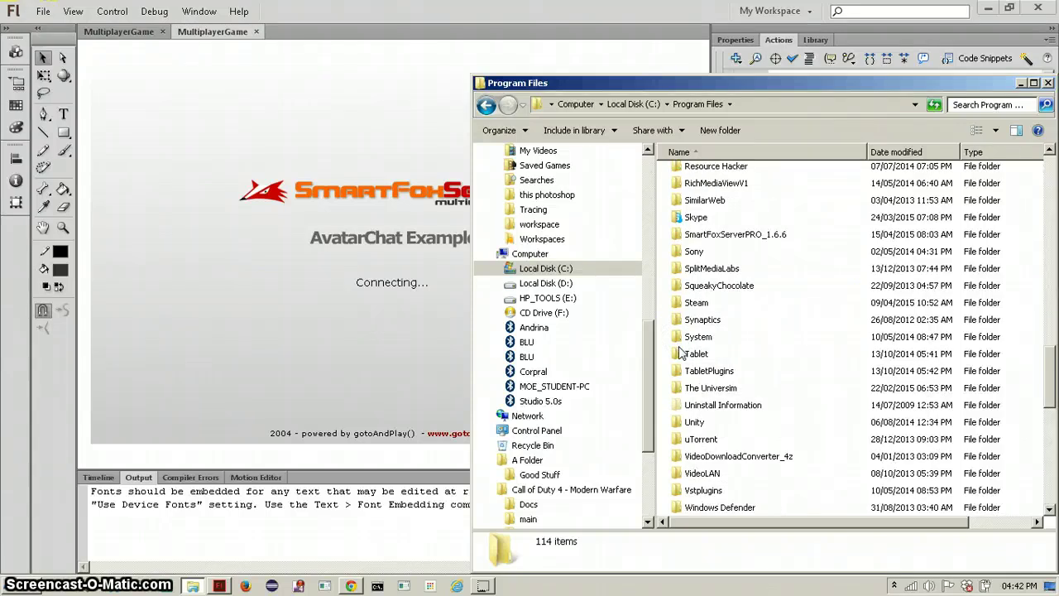
double_click(676, 234)
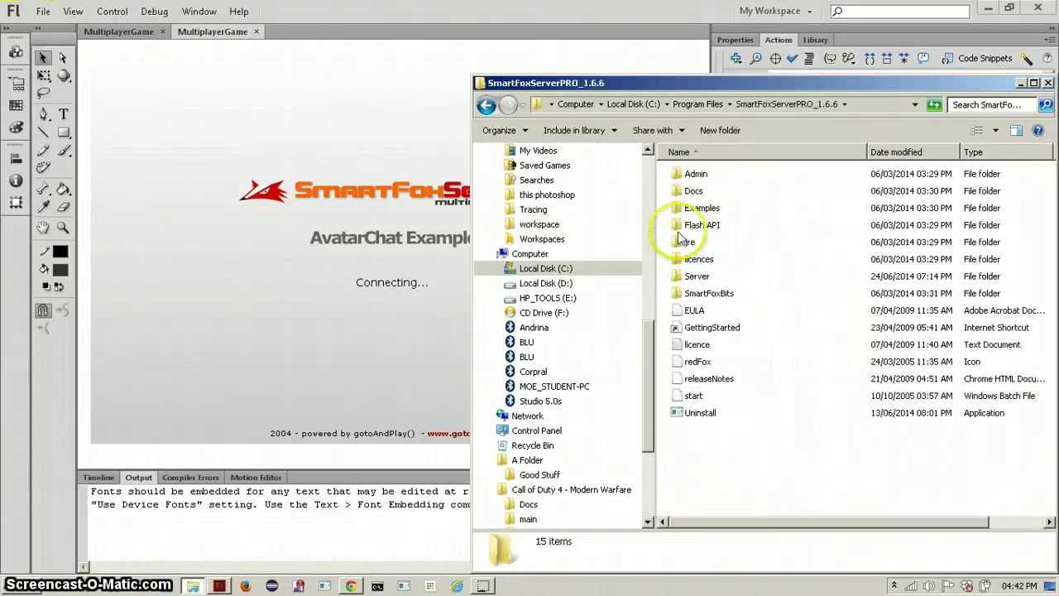
double_click(671, 277)
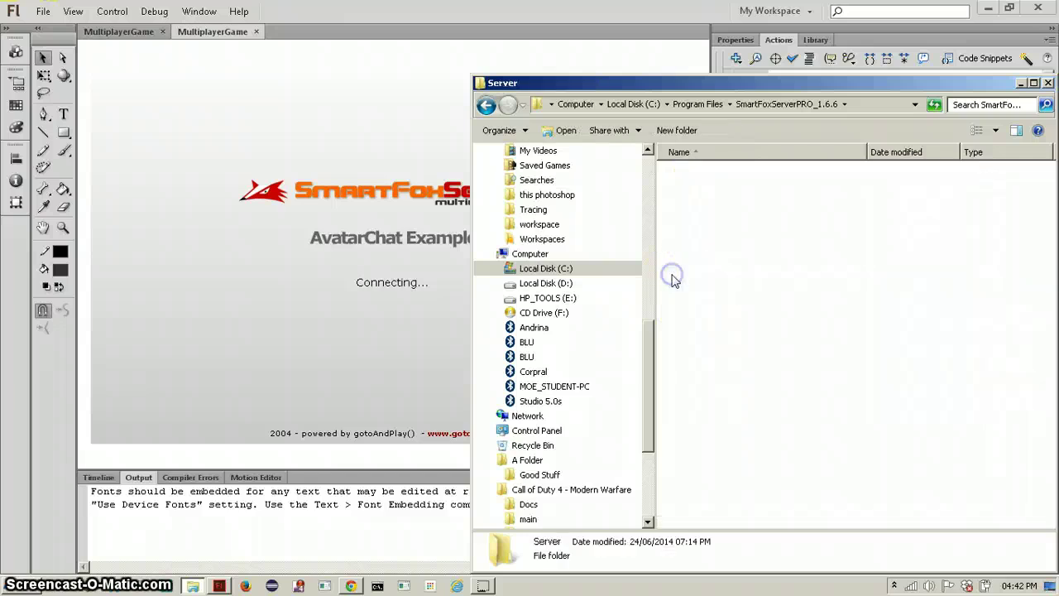
scroll(686, 373, down, 2)
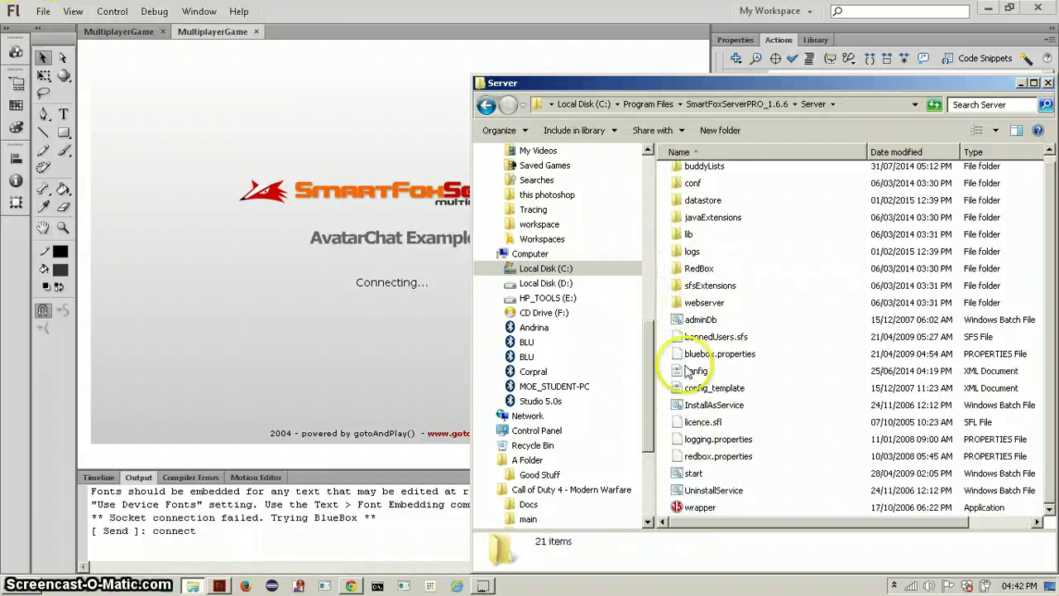
- Go back and open the Server folder inside Teurainium
click(487, 106)
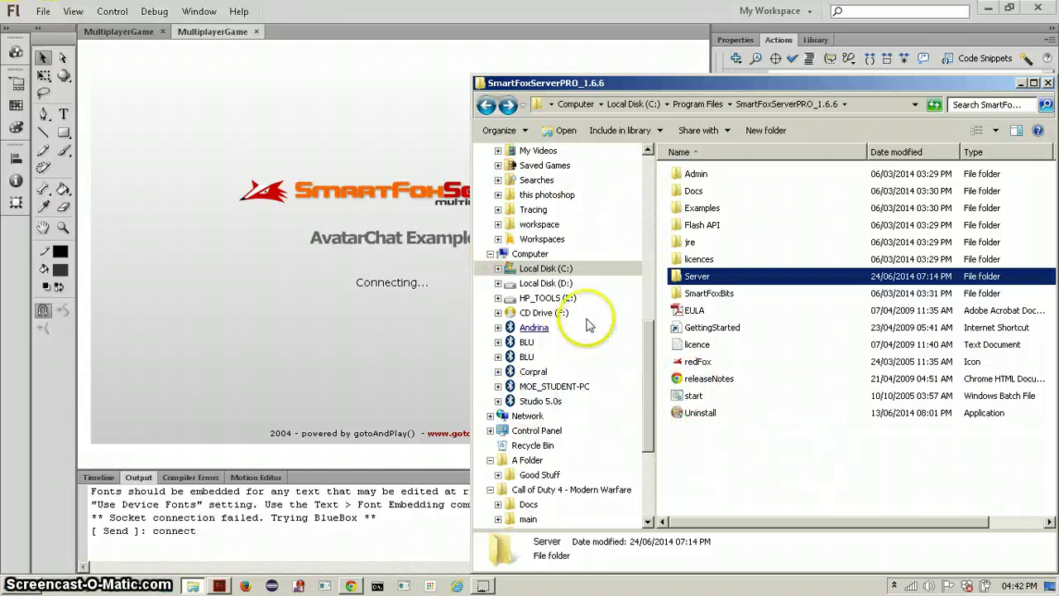
drag(647, 335, 647, 411)
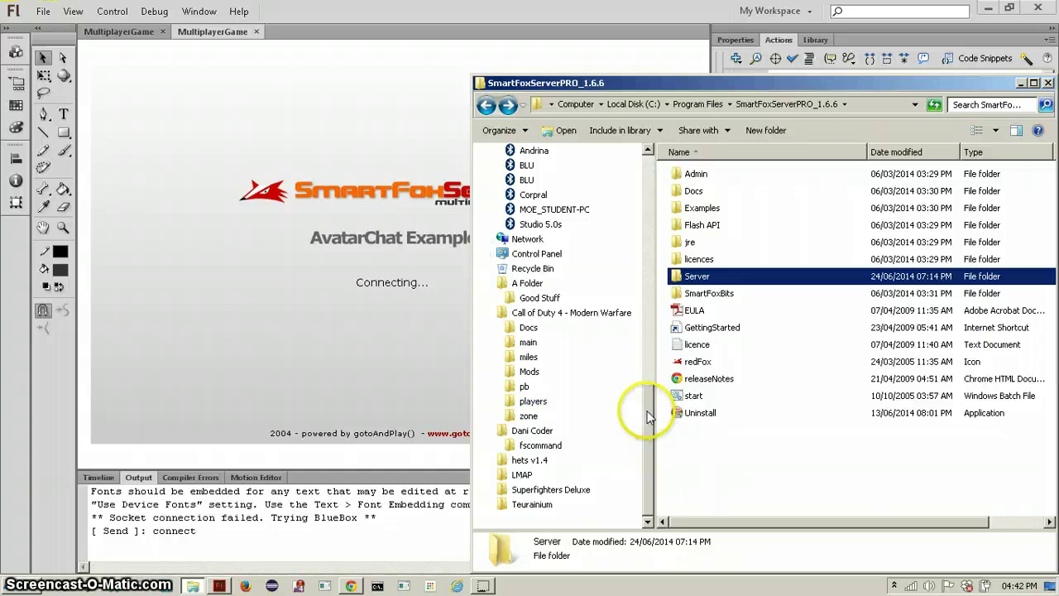
click(532, 502)
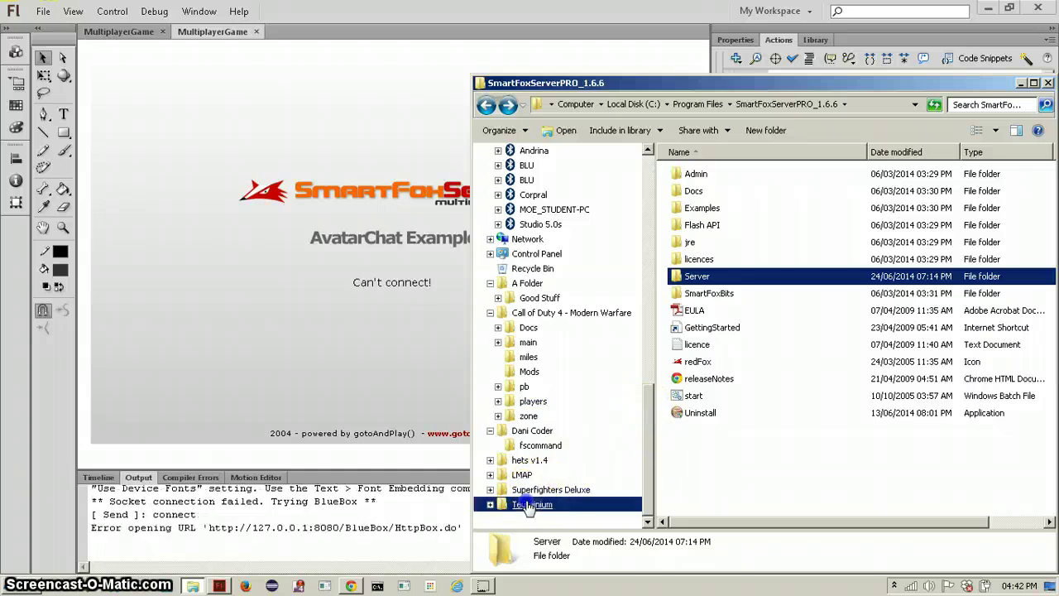
double_click(689, 197)
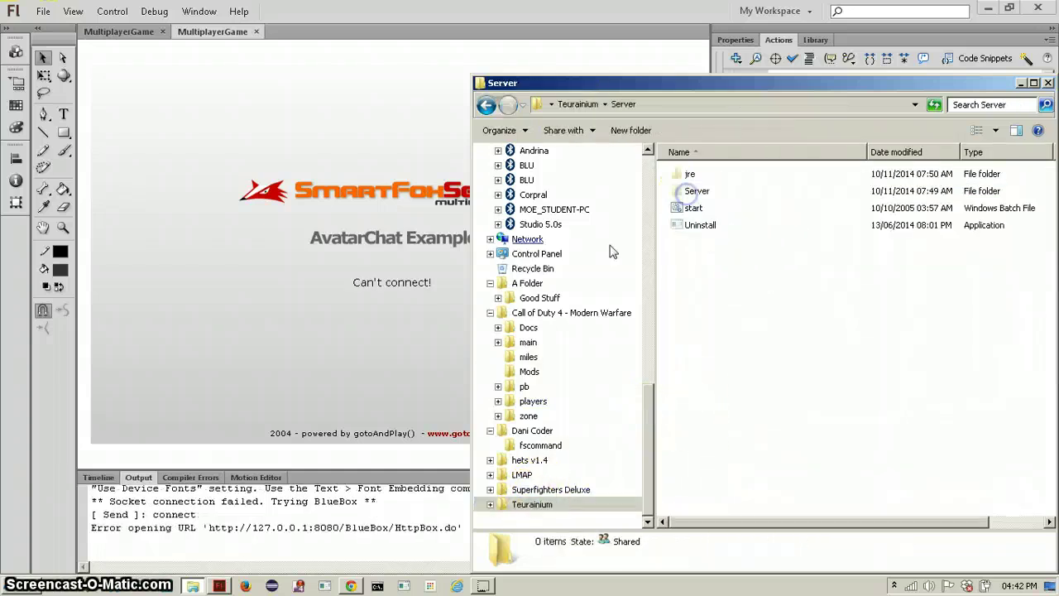
- Run start.bat to launch SmartFoxServer 1.6.6 on port 9339, checking Flash and the console
double_click(678, 207)
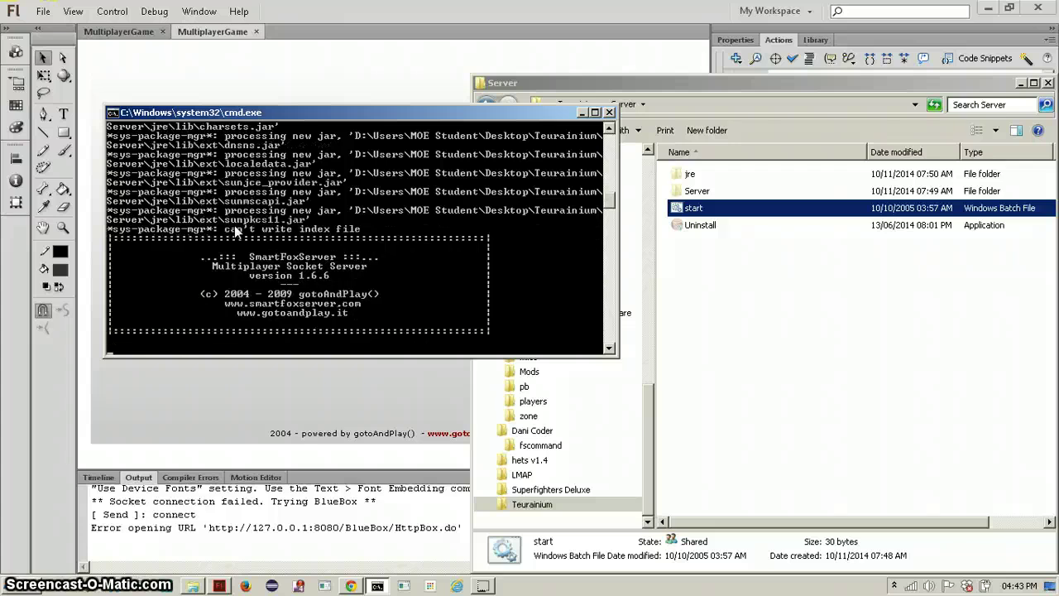
click(262, 35)
click(377, 585)
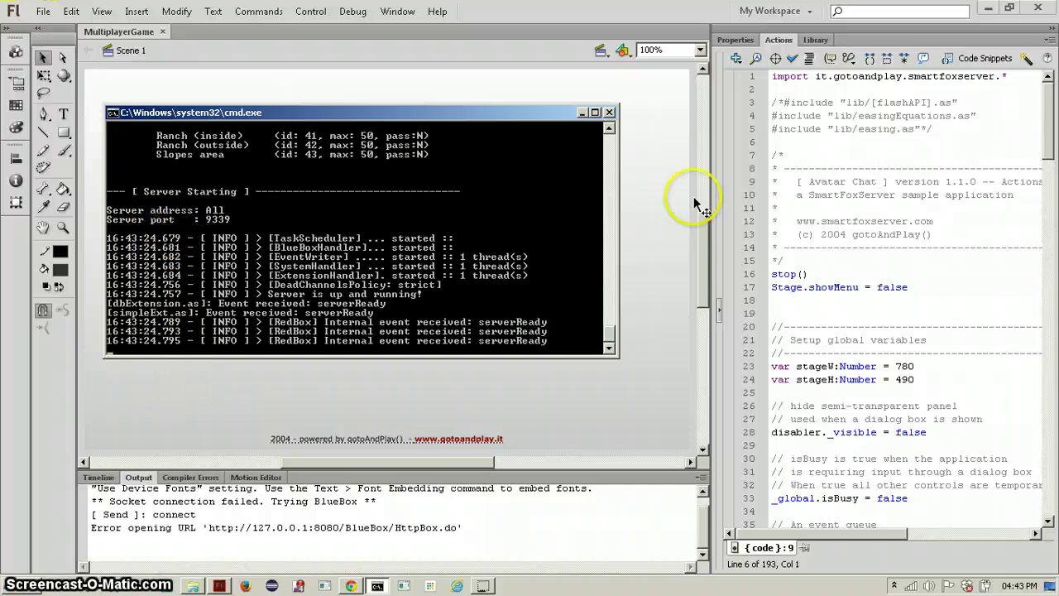
- Test the AvatarChat movie to check its connection to the local server
click(831, 180)
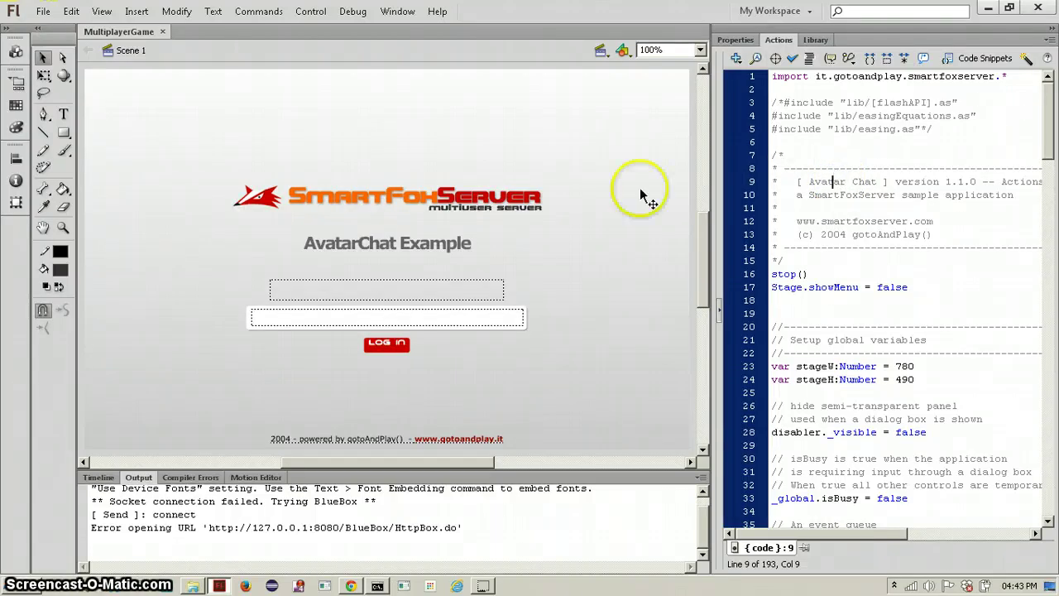
click(194, 64)
key(ctrl+Return)
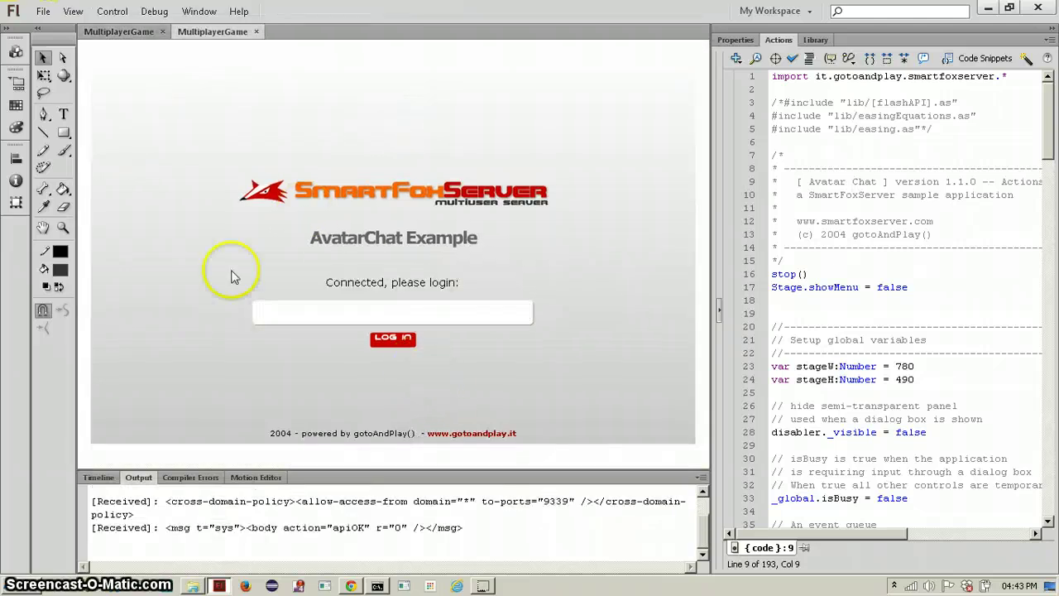
- Log into The Hall with a username, then close the test movie
click(472, 318)
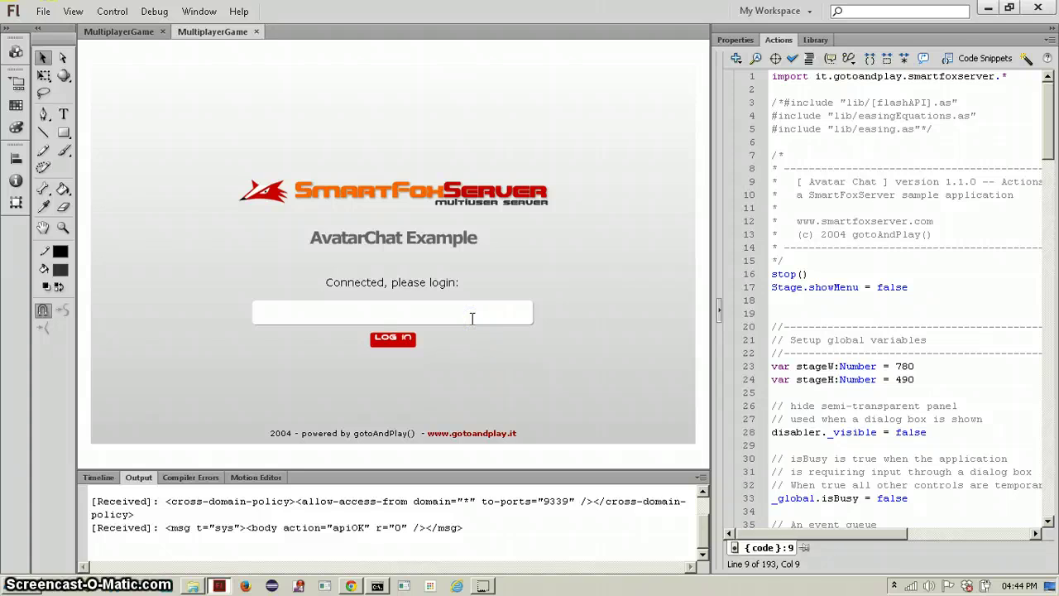
text(Danidre1)
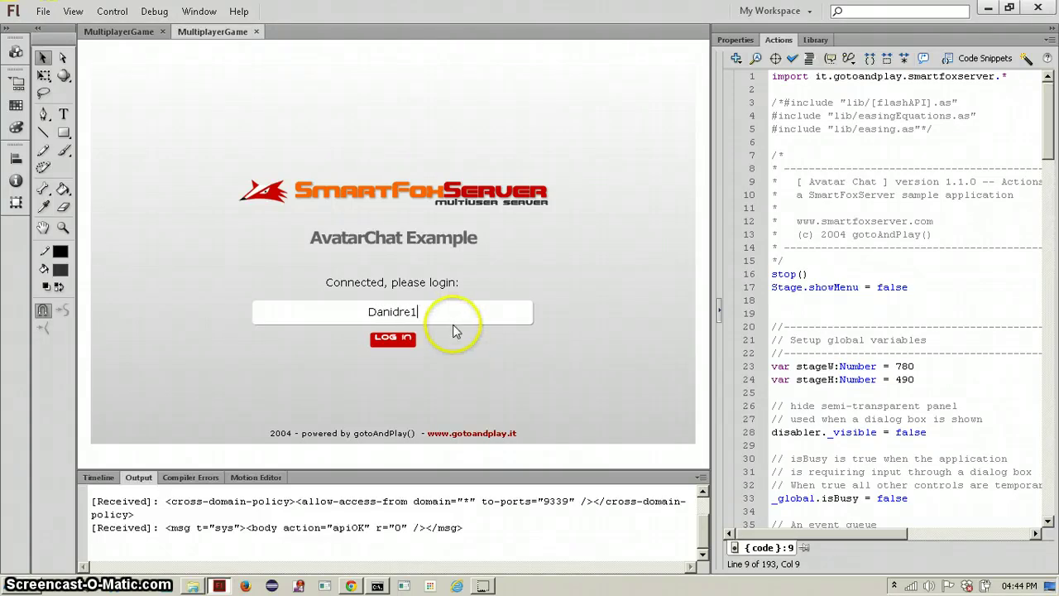
text(4)
click(395, 346)
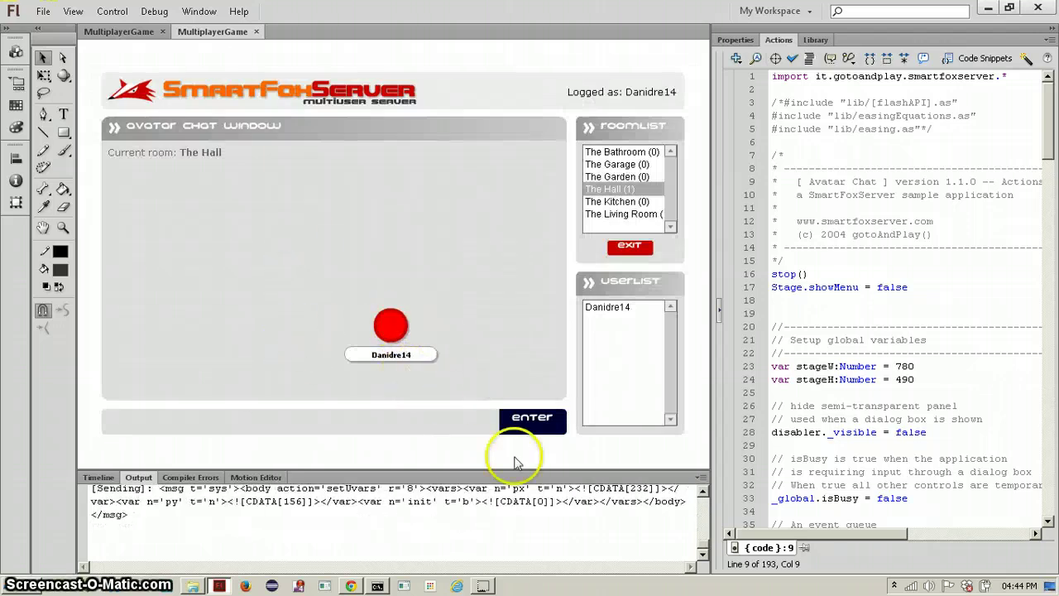
click(256, 32)
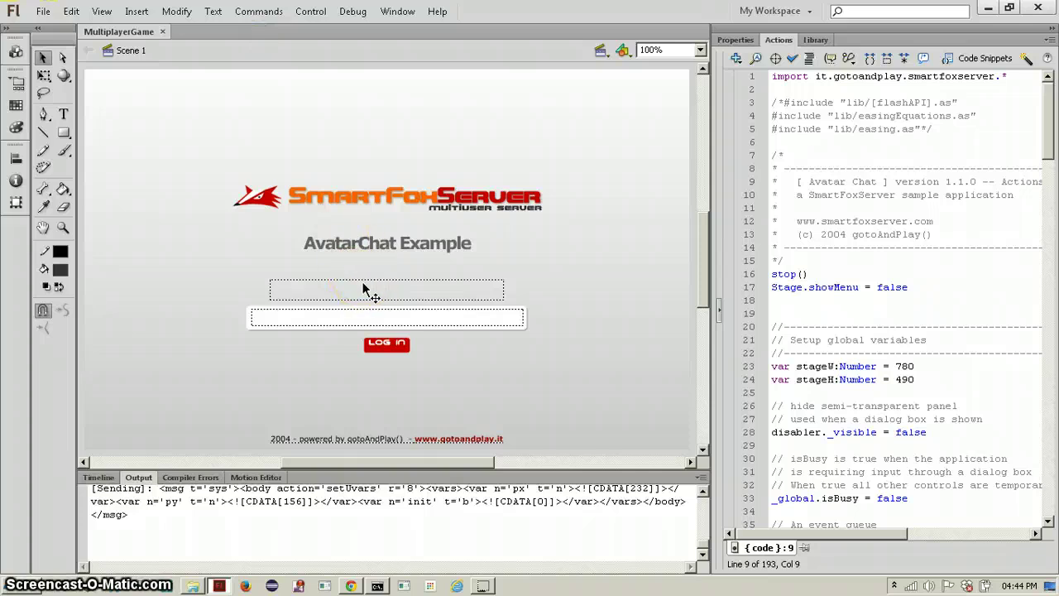
- Zoom the stage to 50% and enlarge the timeline to list every AvatarChat layer
click(701, 184)
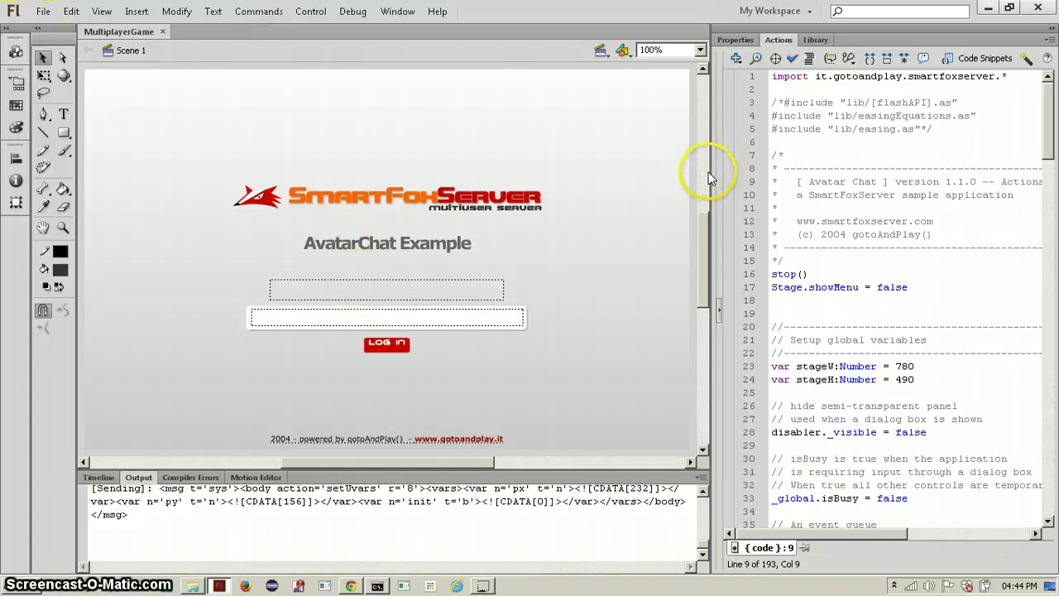
drag(705, 162, 695, 120)
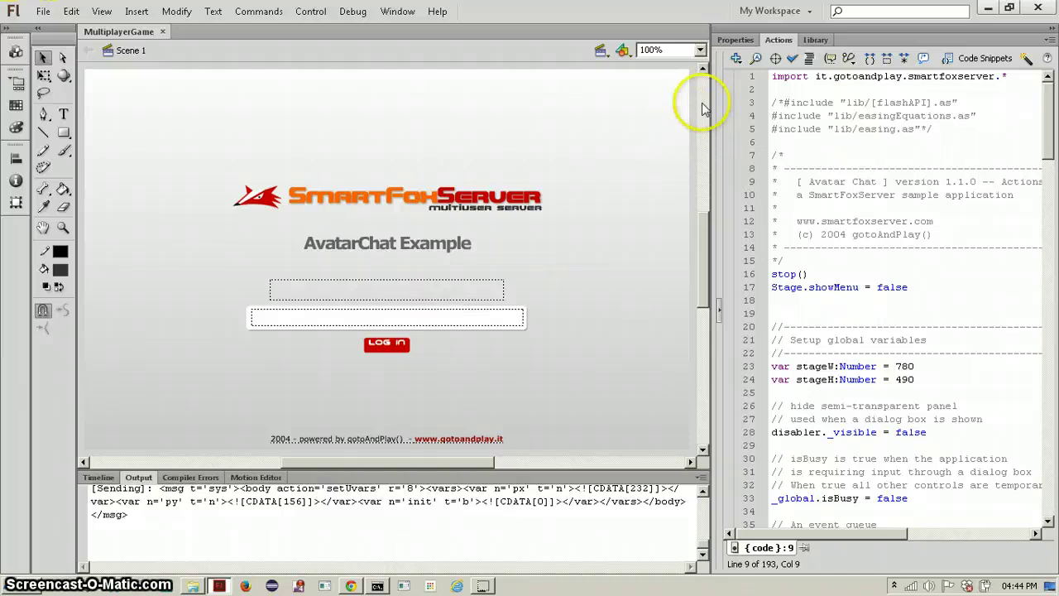
click(699, 50)
click(657, 101)
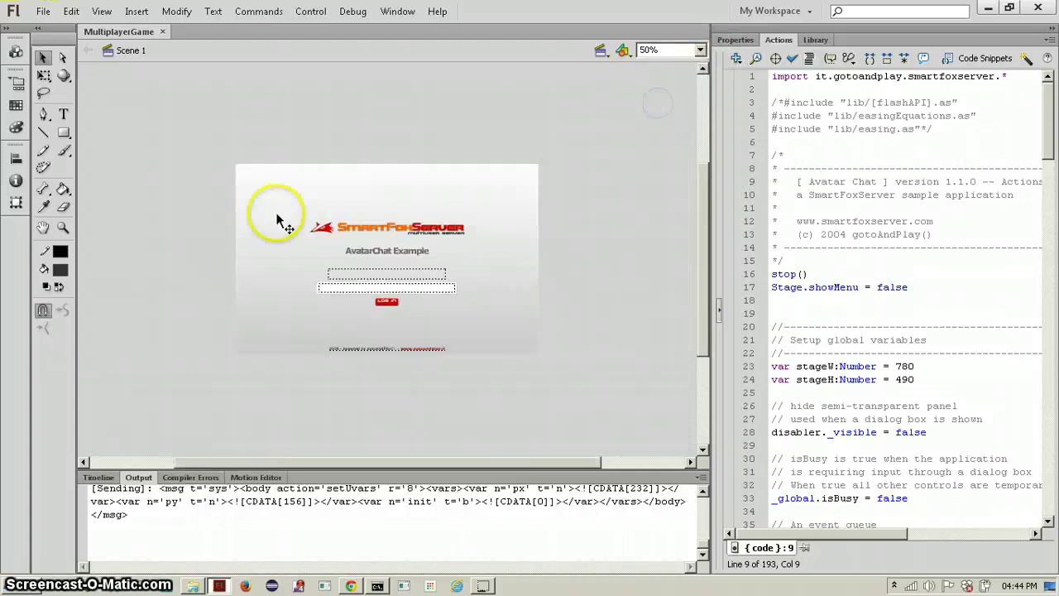
click(91, 480)
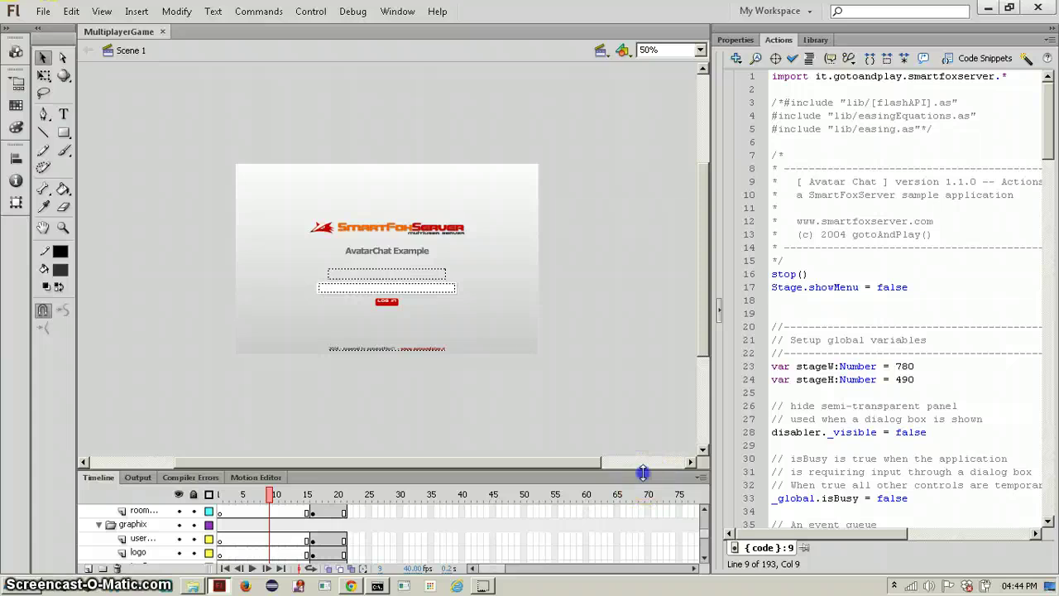
drag(643, 472, 659, 121)
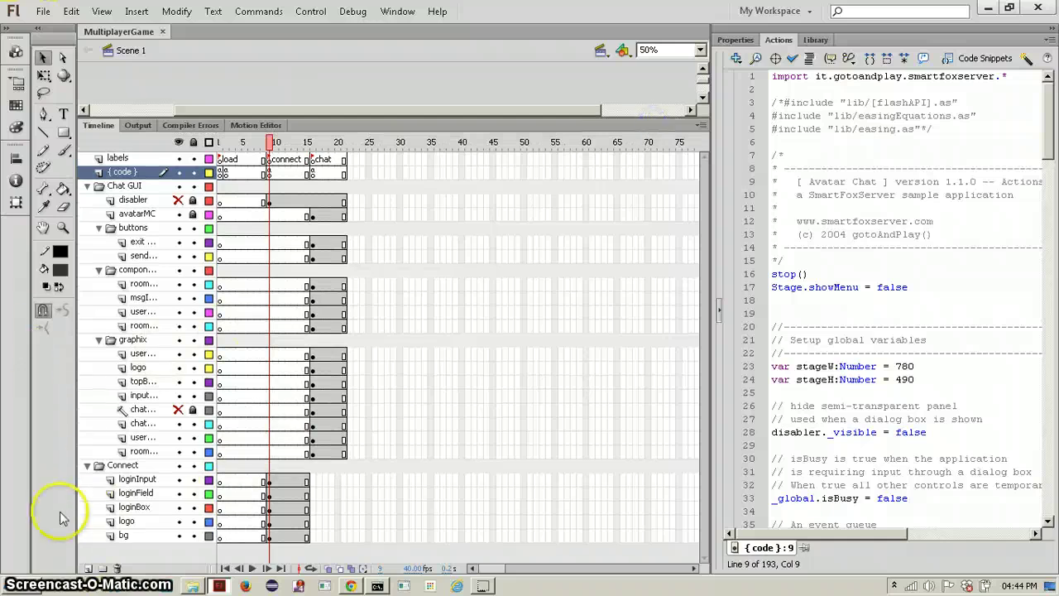
- Collapse the Connect, graphix, component, buttons and Chat GUI folders and enlarge the stage
click(87, 465)
click(99, 339)
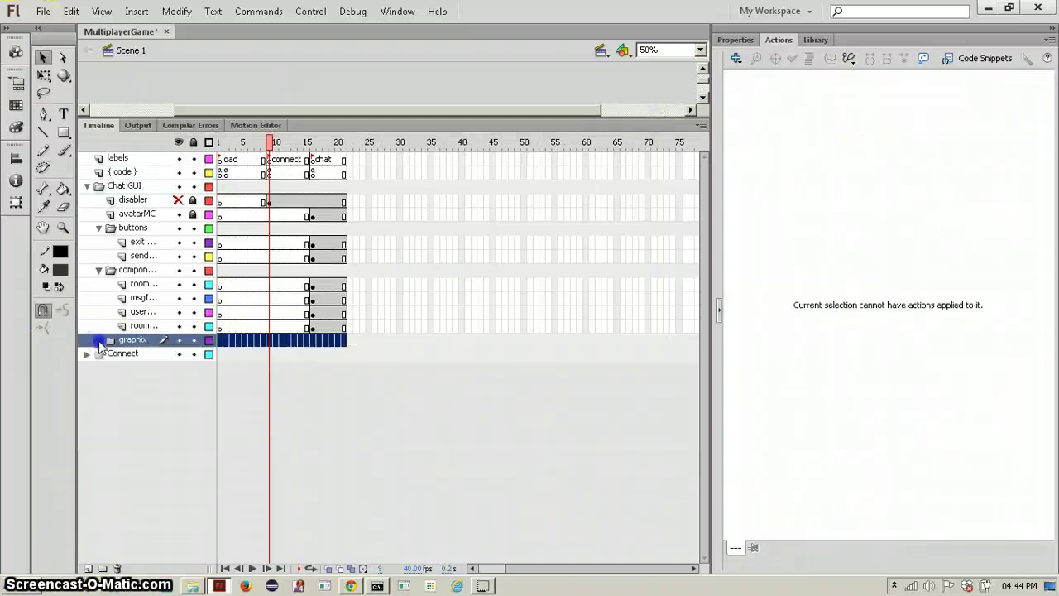
click(98, 269)
click(99, 227)
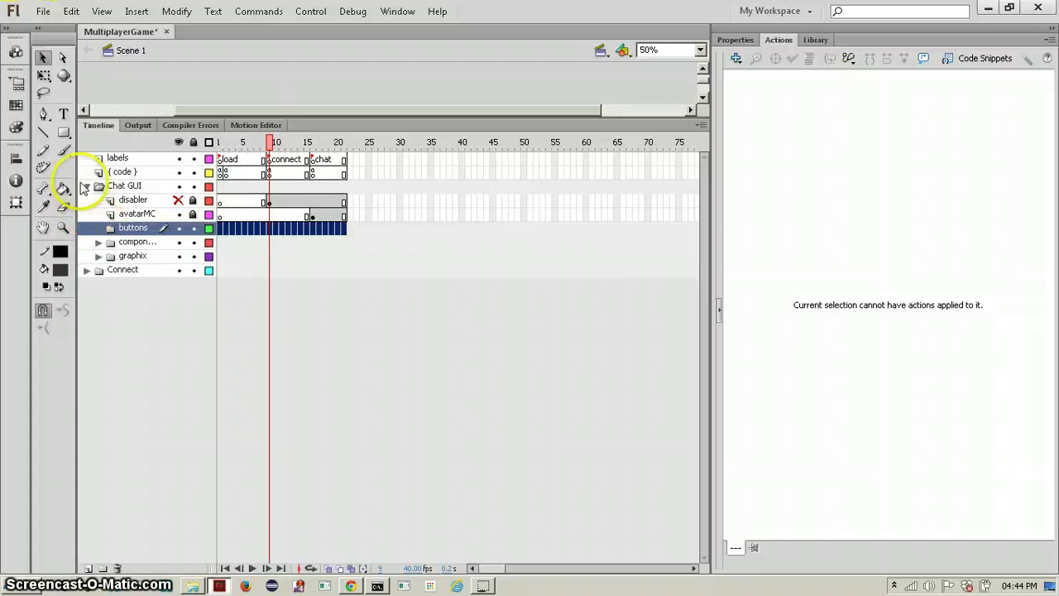
click(88, 187)
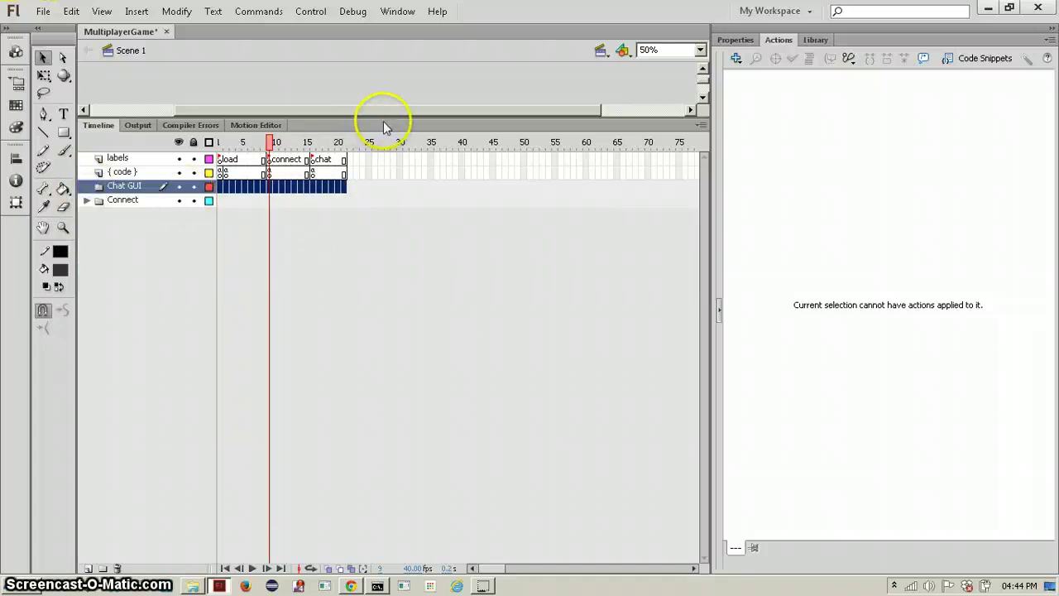
drag(381, 117, 335, 447)
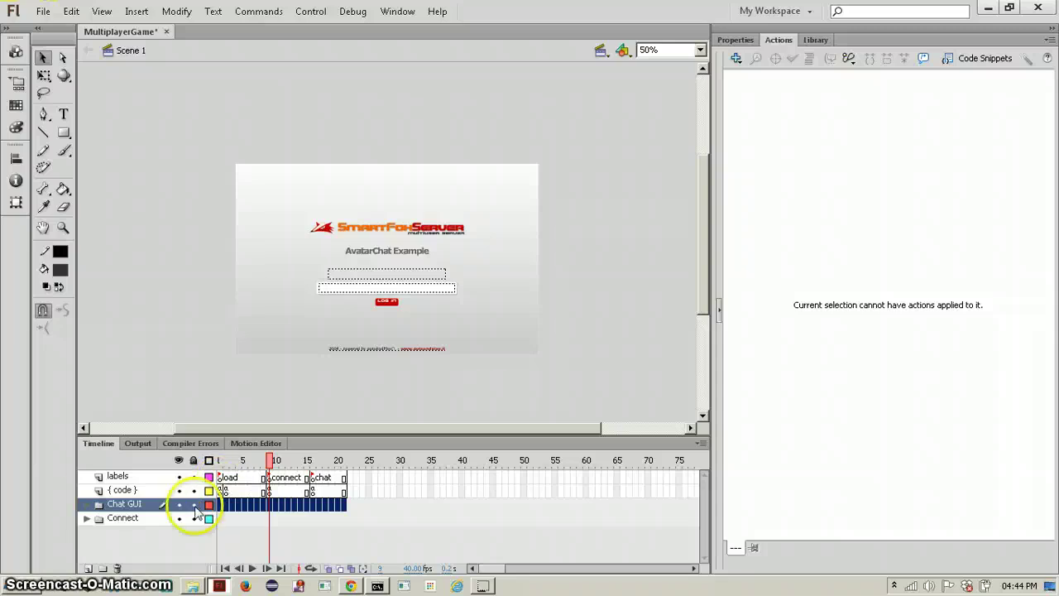
- Expand Chat GUI, check the disabler layer at frame 9, and delete it
click(92, 504)
scroll(116, 505, down, 1)
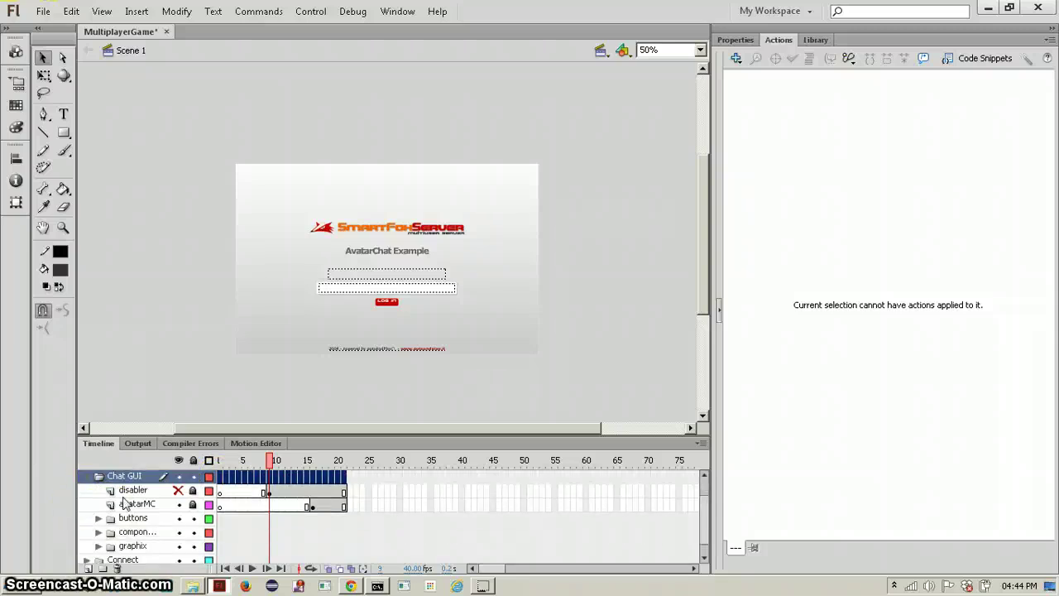
click(272, 494)
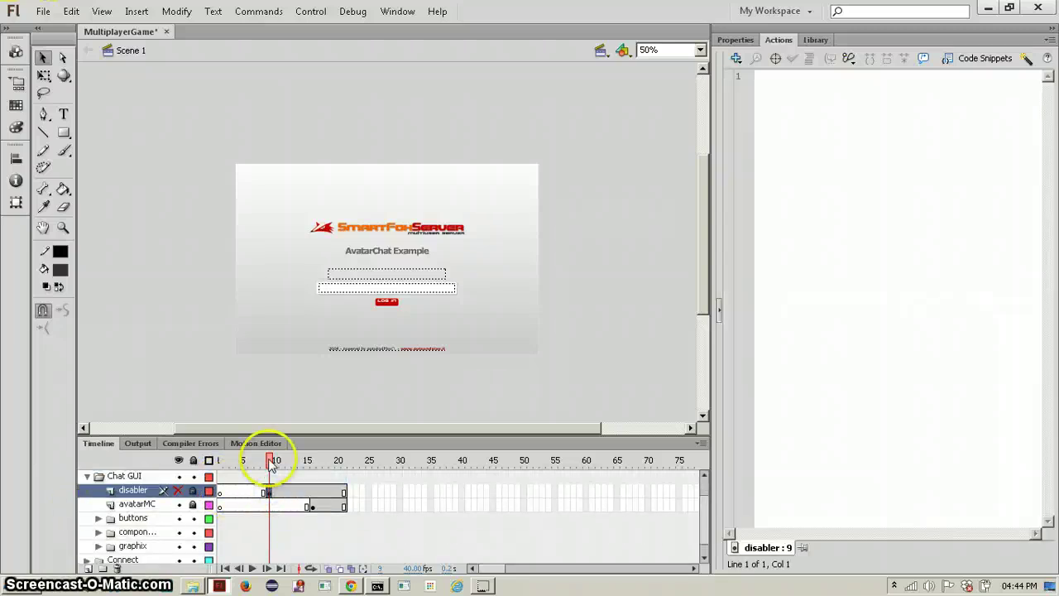
mouse_move(272, 465)
mouse_down()
mouse_move(293, 460)
mouse_move(268, 461)
mouse_up()
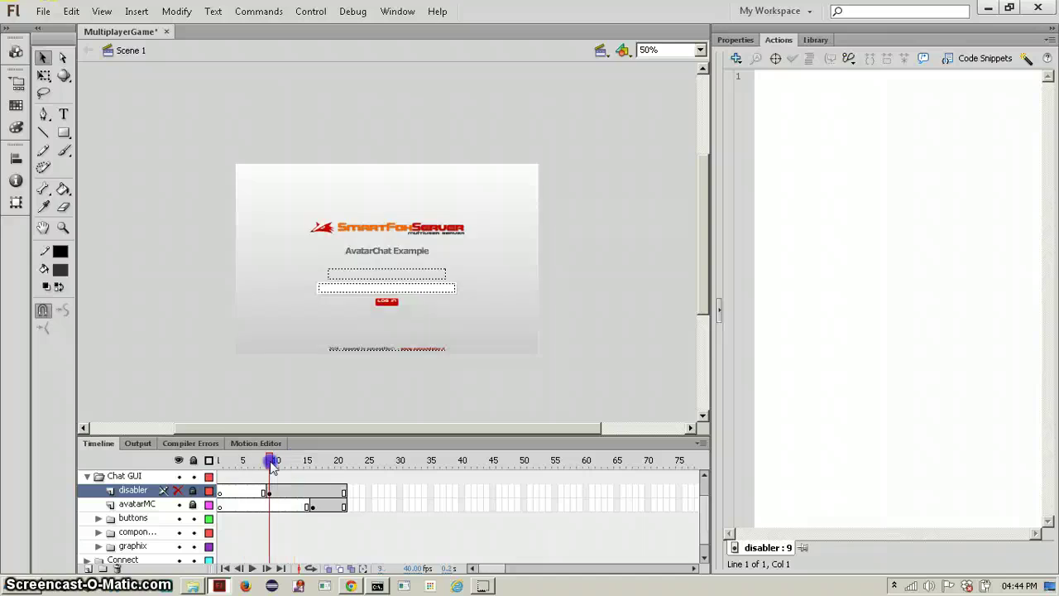
click(179, 491)
click(180, 491)
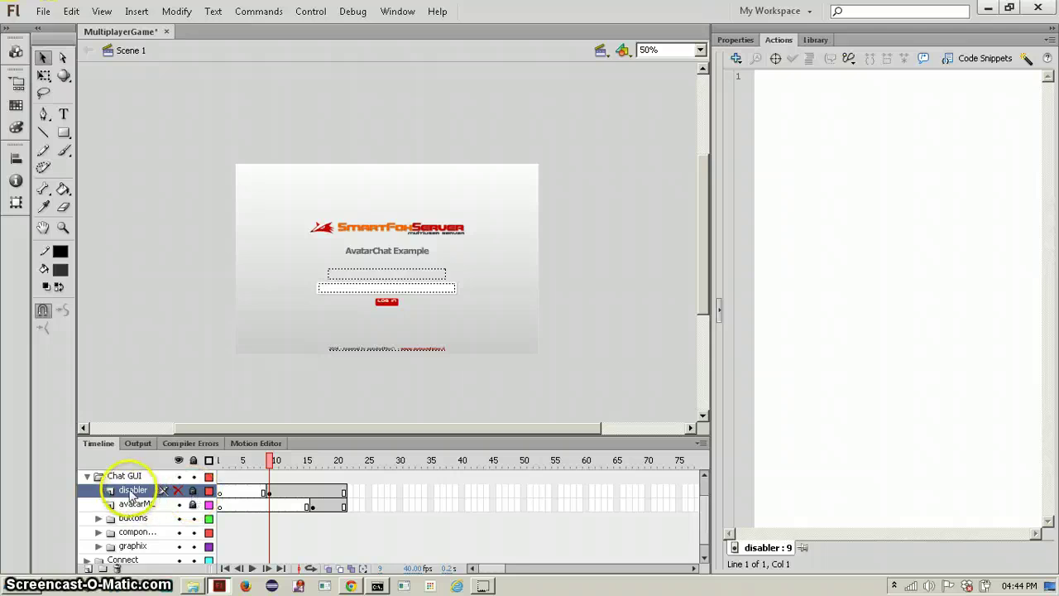
click(117, 568)
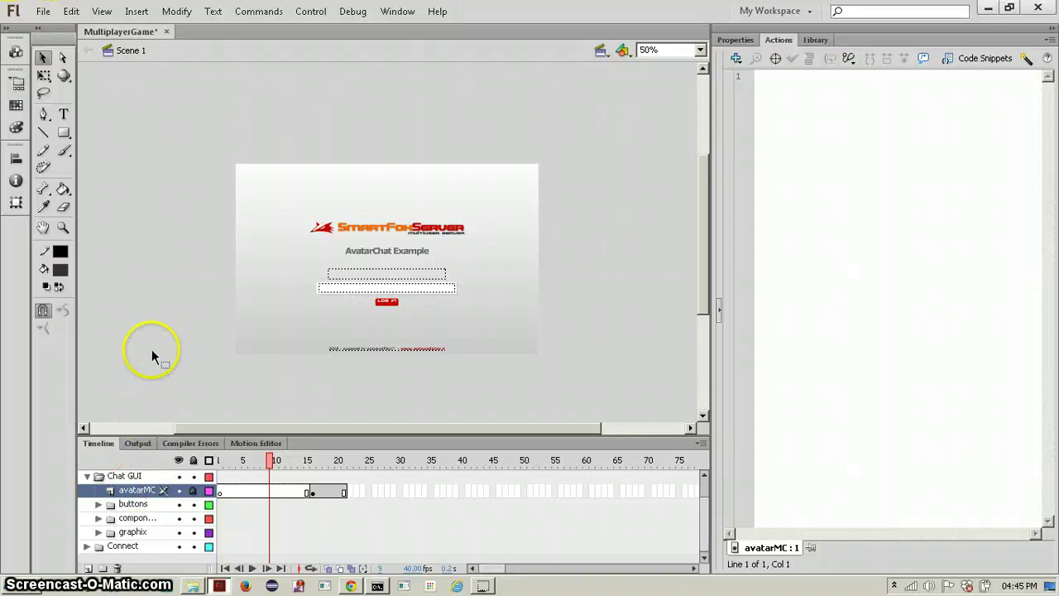
- Undo the deletion, save a copy as MultiplayerGame2, then delete its disabler layer
key(ctrl+z)
key(ctrl+s)
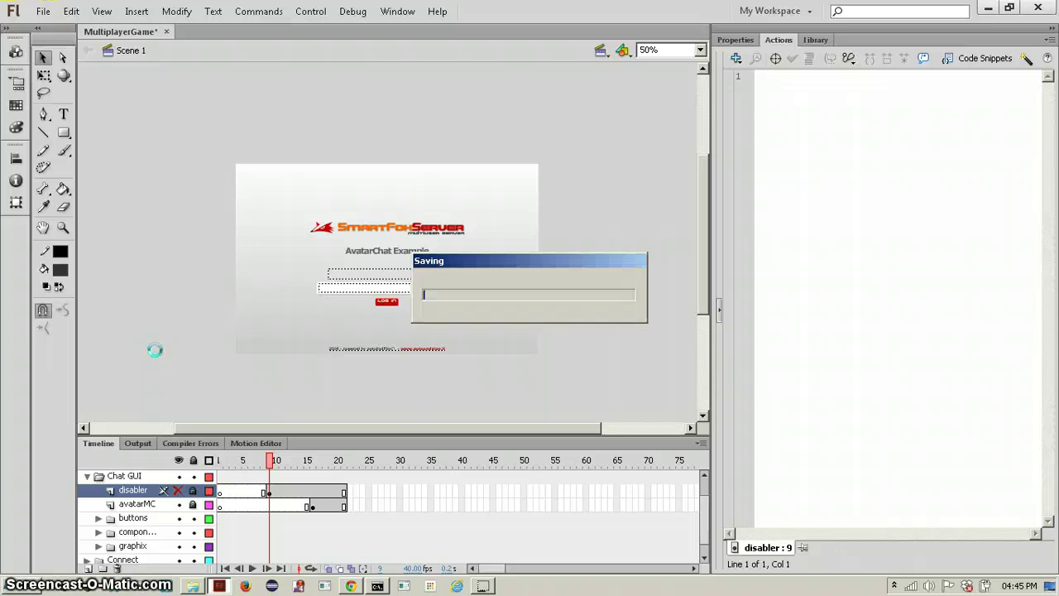
key(ctrl+shift+s)
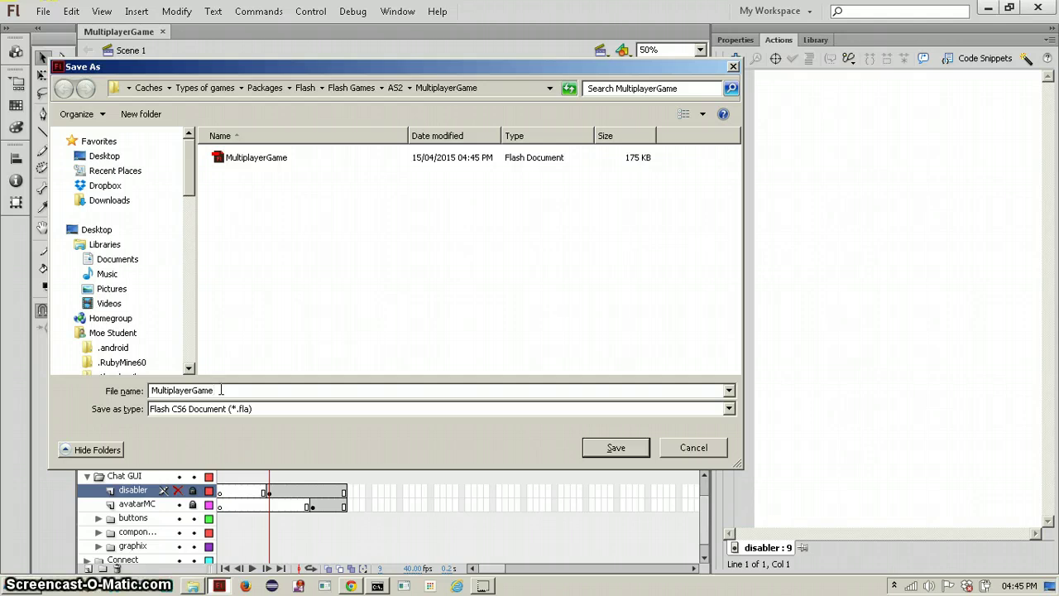
text(2)
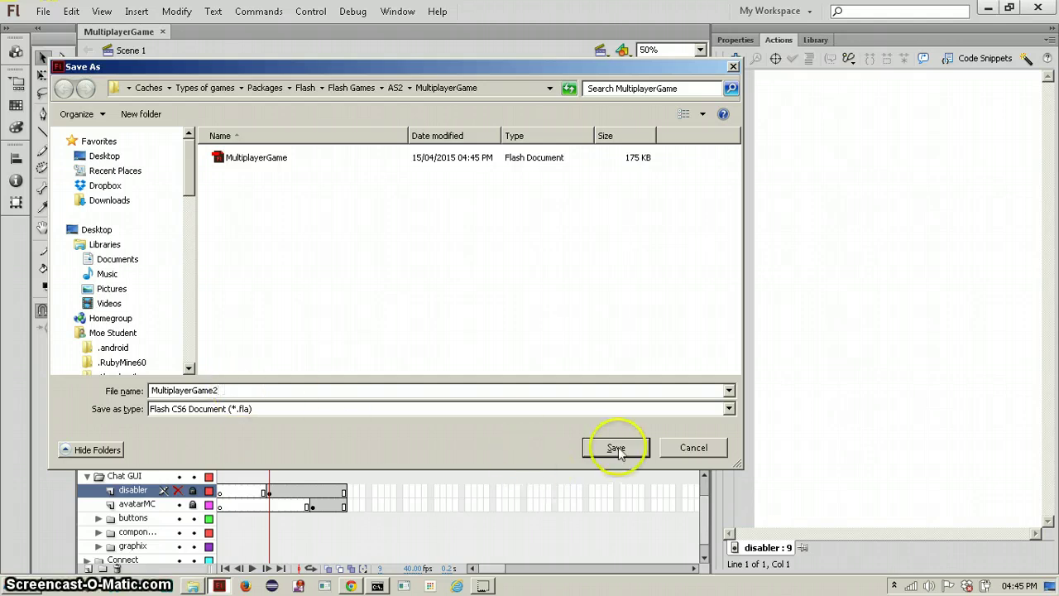
click(615, 447)
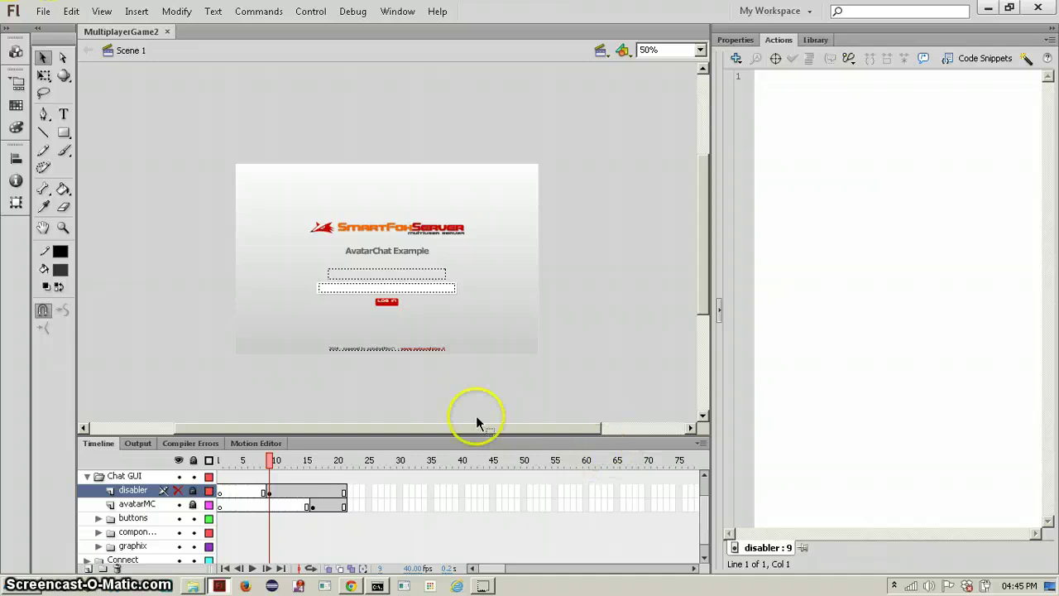
click(134, 490)
click(117, 569)
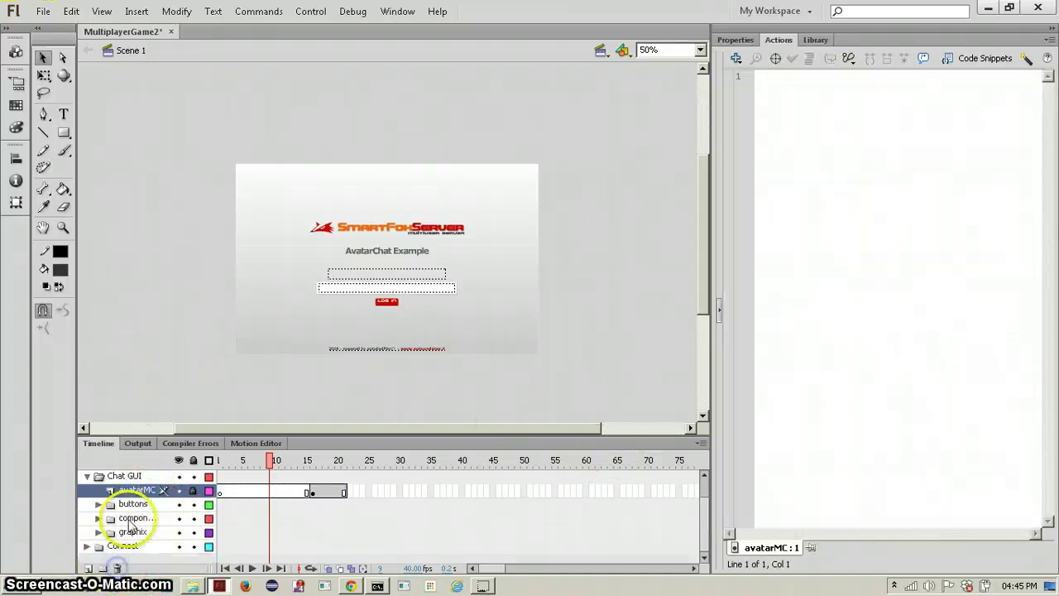